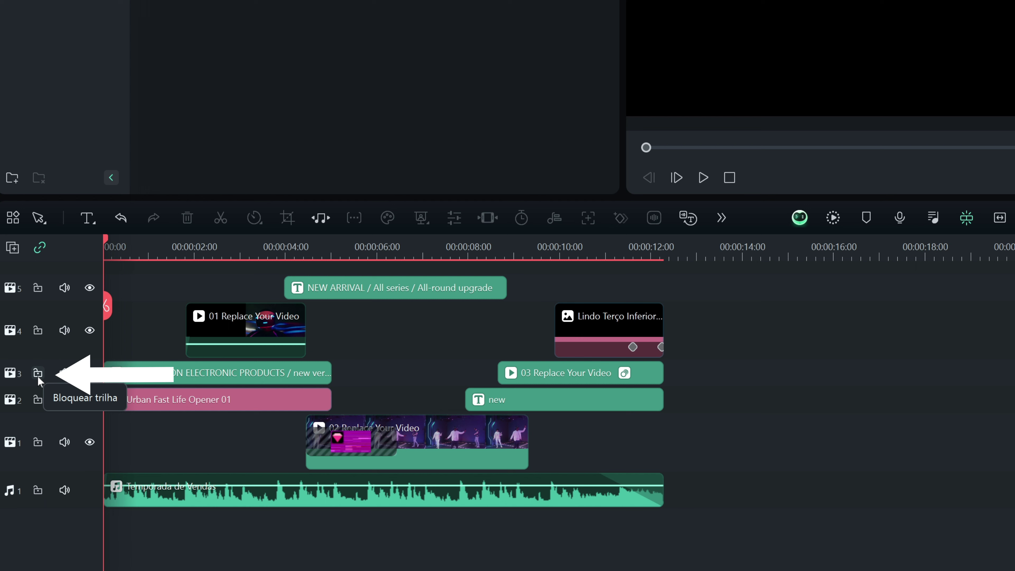
Step: Lock video tracks 4 and 5 in the timeline
{"action": "left_click", "coordinate": [37, 331]}
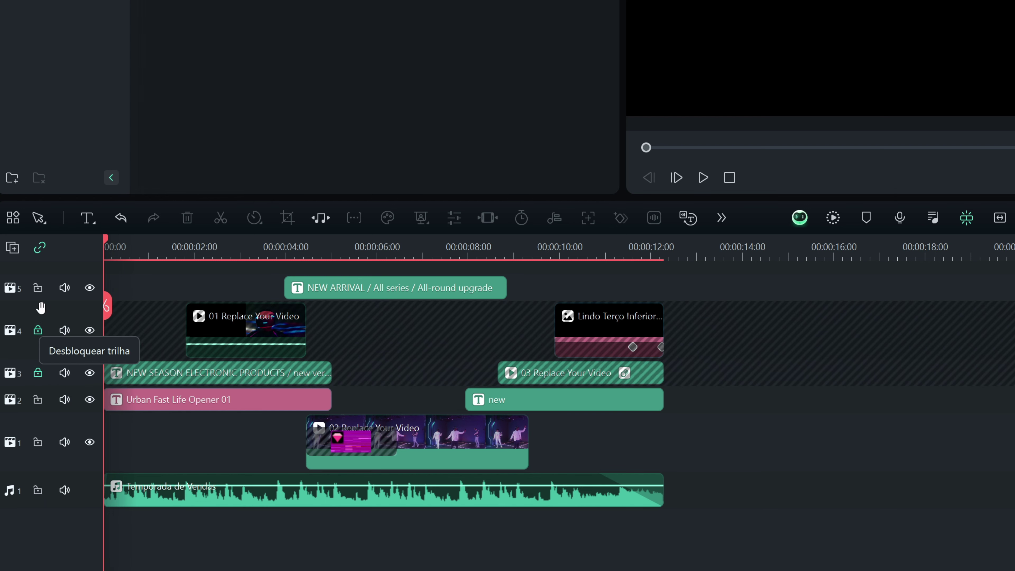
{"action": "left_click", "coordinate": [38, 288]}
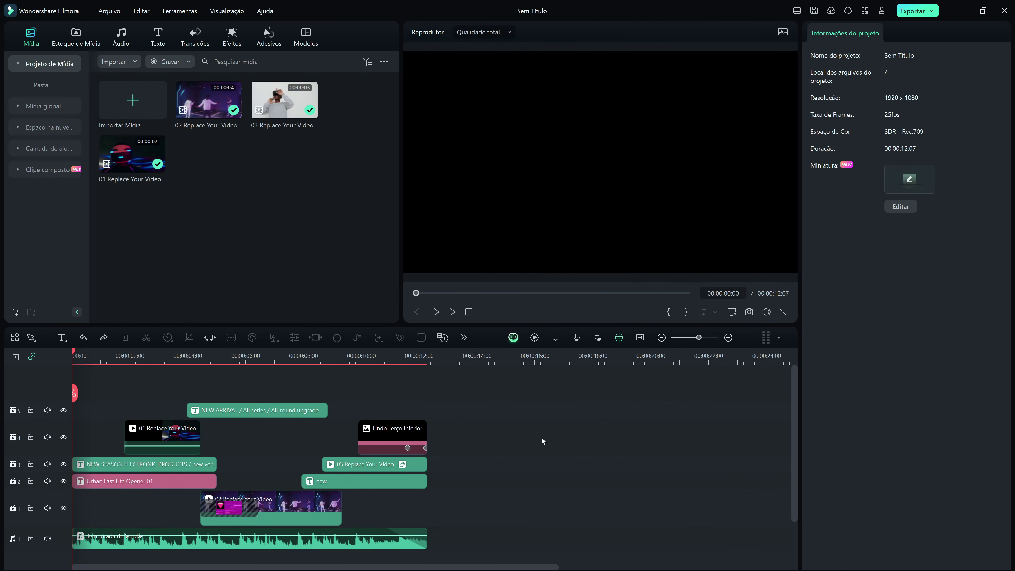
Step: Combine all timeline clips, including the audio, into a compound clip named "Clipe"
{"action": "left_click_drag", "start_coordinate": [495, 417], "coordinate": [62, 550]}
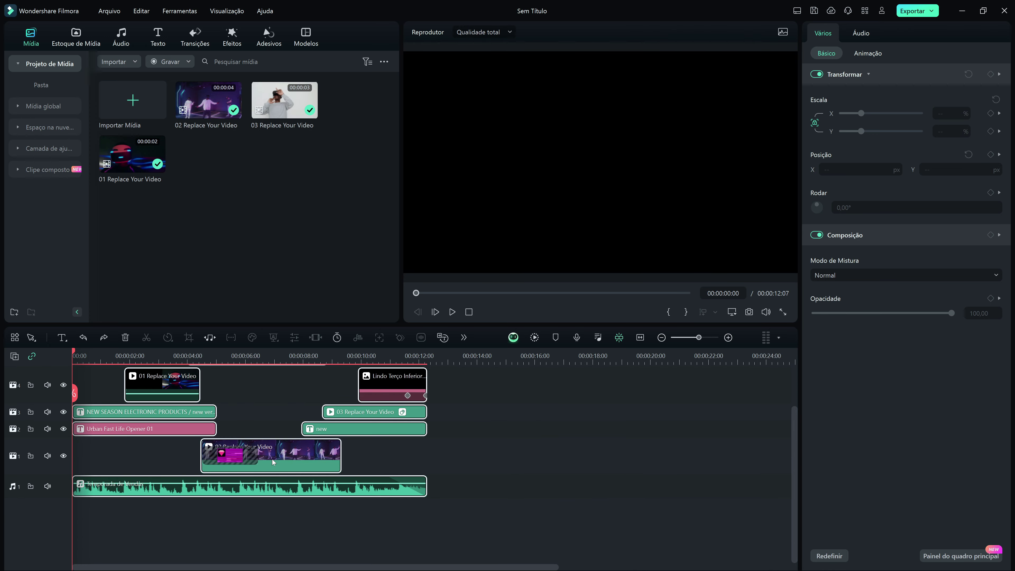
{"action": "right_click", "coordinate": [273, 462]}
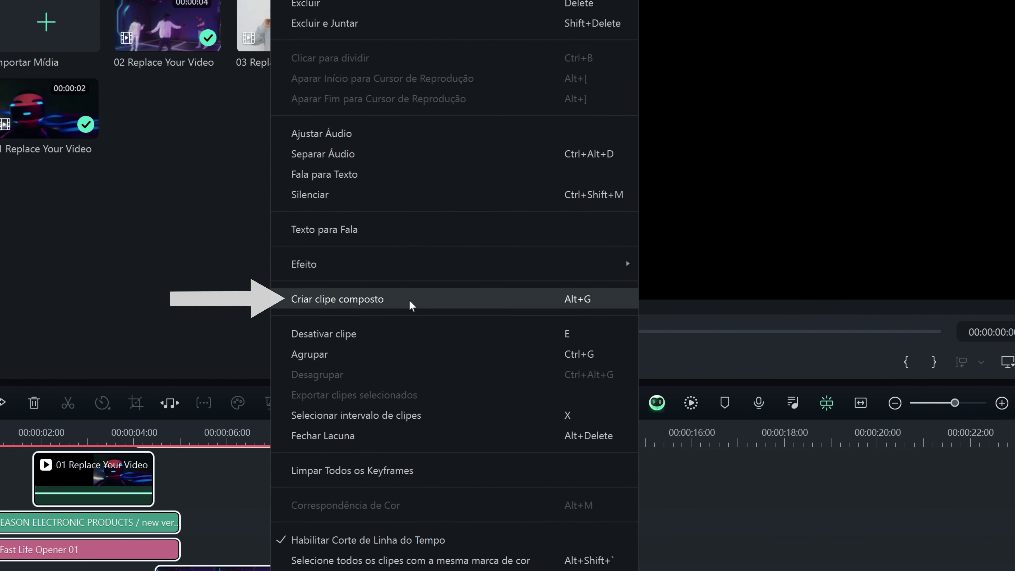
{"action": "left_click", "coordinate": [412, 306]}
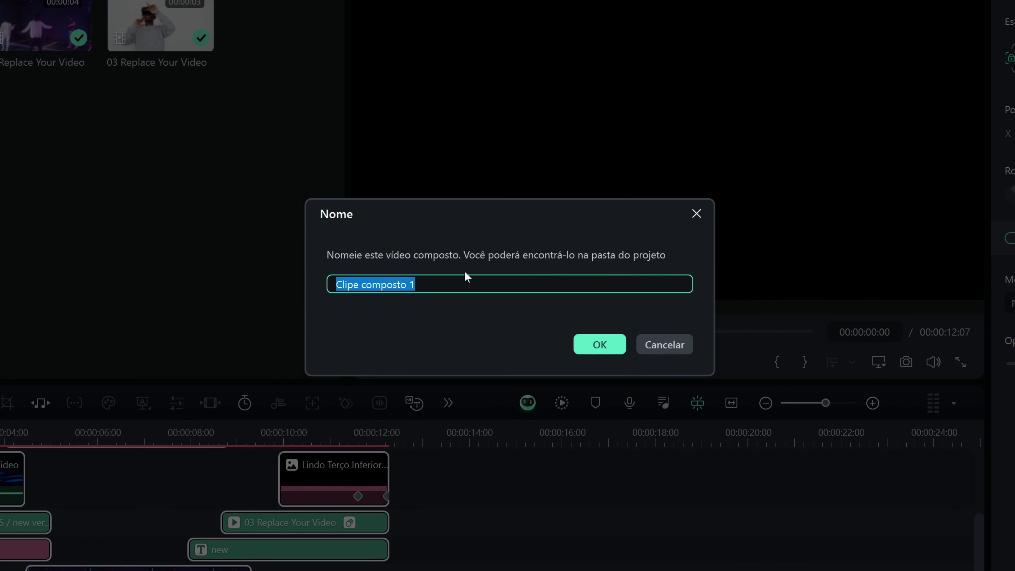
{"action": "type", "text": "Clipe"}
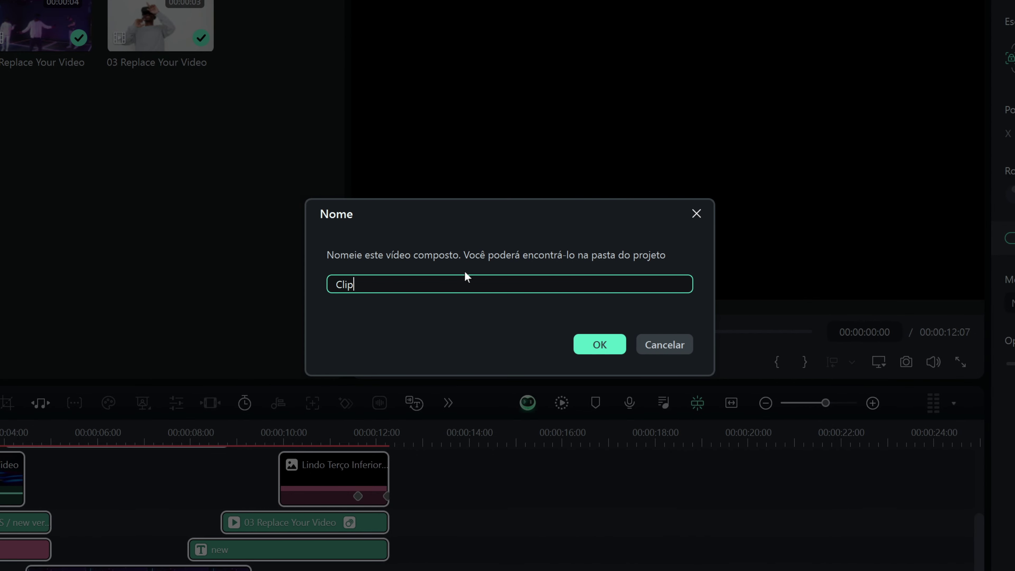
{"action": "key", "text": "Return"}
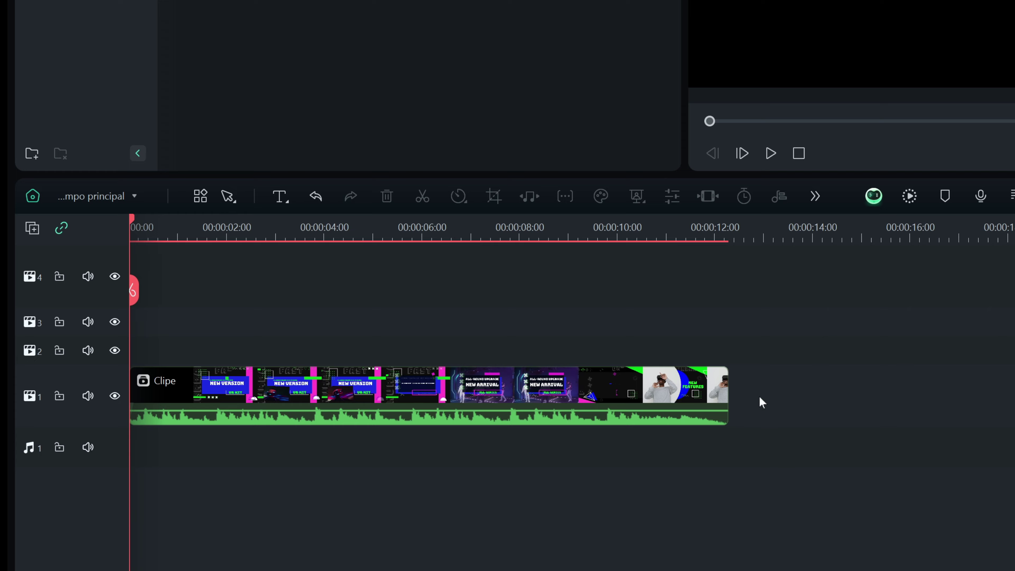
{"action": "mouse_move", "coordinate": [426, 376]}
{"action": "left_mouse_down"}
{"action": "mouse_move", "coordinate": [795, 380]}
{"action": "mouse_move", "coordinate": [426, 380]}
{"action": "left_mouse_up"}
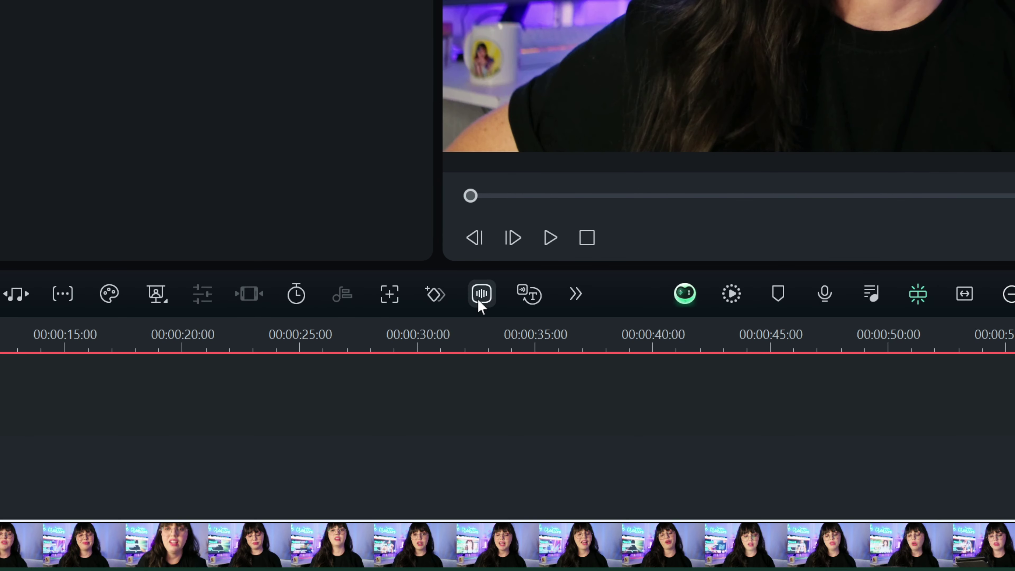
Step: Run silence detection on the FAQ Filmora - Fevereiro video clip with an 18% volume threshold and replace it with the trimmed result
{"action": "left_click", "coordinate": [479, 301]}
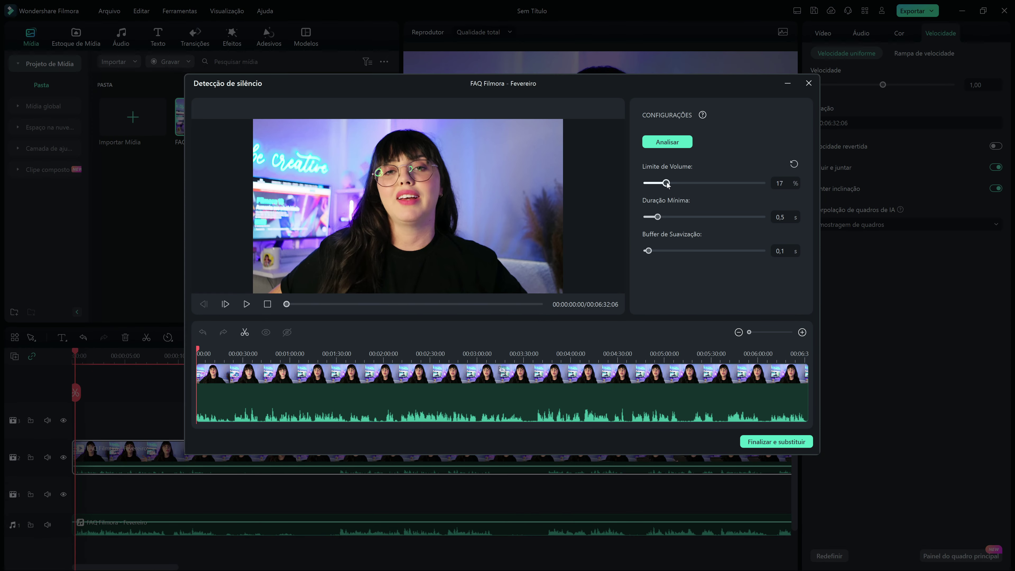
{"action": "left_click_drag", "start_coordinate": [667, 184], "coordinate": [668, 183]}
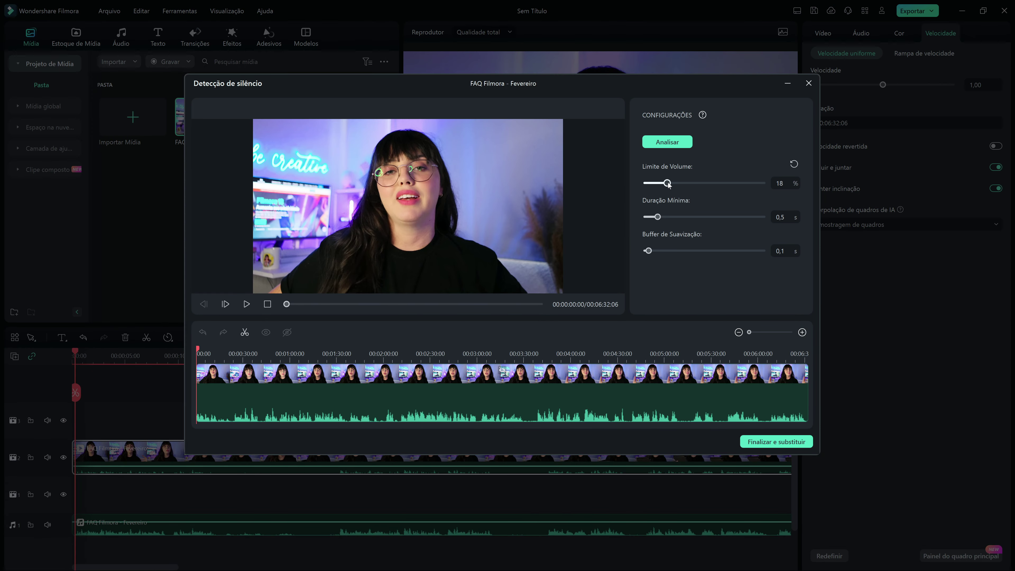
{"action": "left_click", "coordinate": [675, 143]}
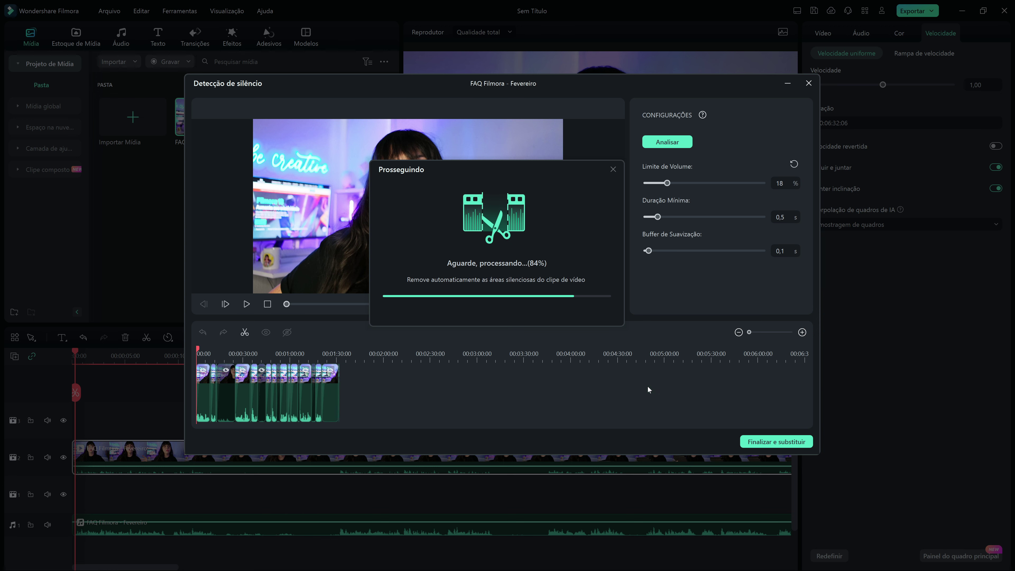
{"action": "left_click", "coordinate": [776, 442]}
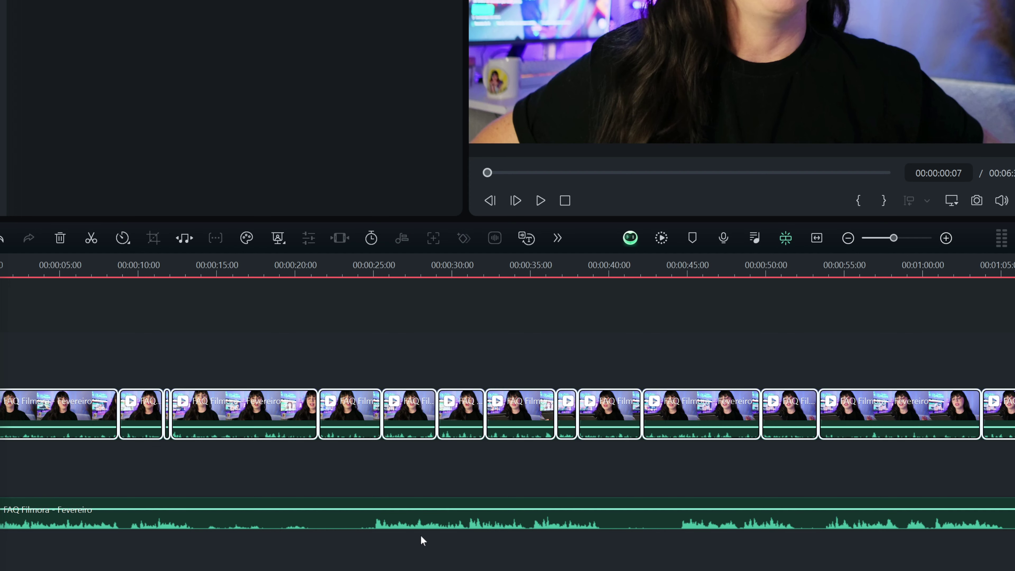
Step: Run silence detection on the FAQ Filmora - Fevereiro audio track clip and replace it with the trimmed result
{"action": "left_click", "coordinate": [421, 535]}
{"action": "left_click", "coordinate": [431, 527]}
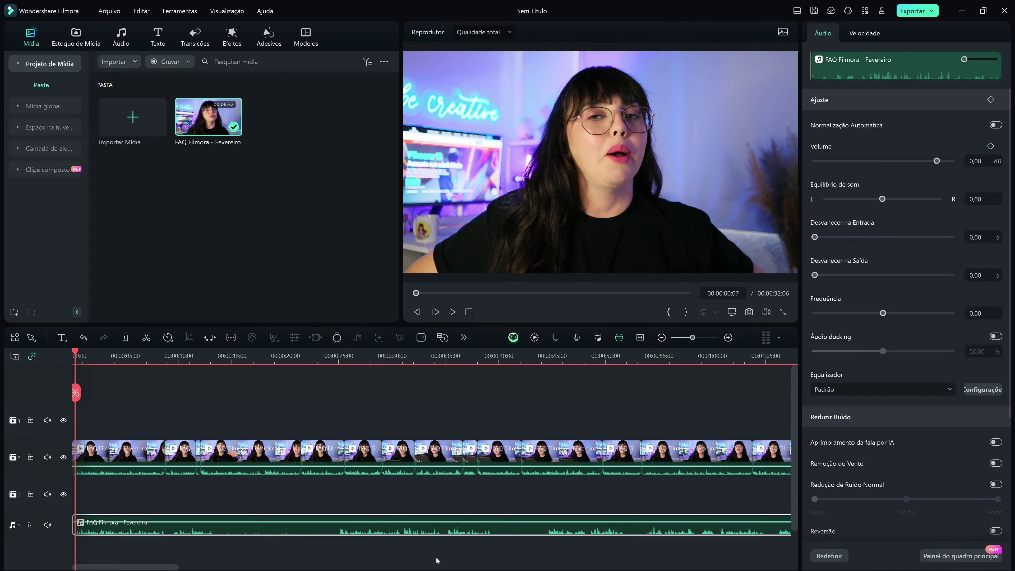
{"action": "left_click", "coordinate": [421, 338]}
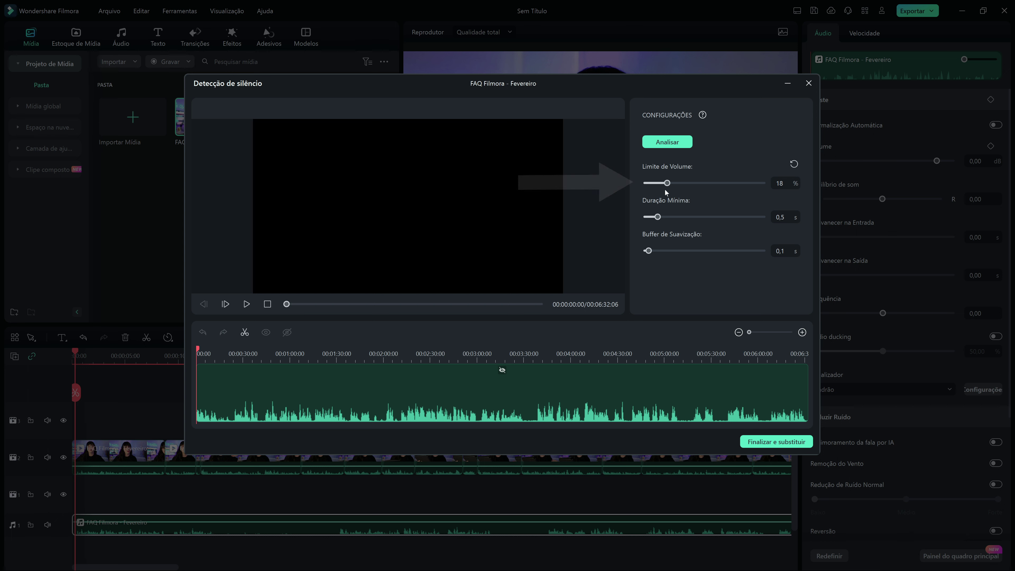
{"action": "left_click", "coordinate": [666, 143]}
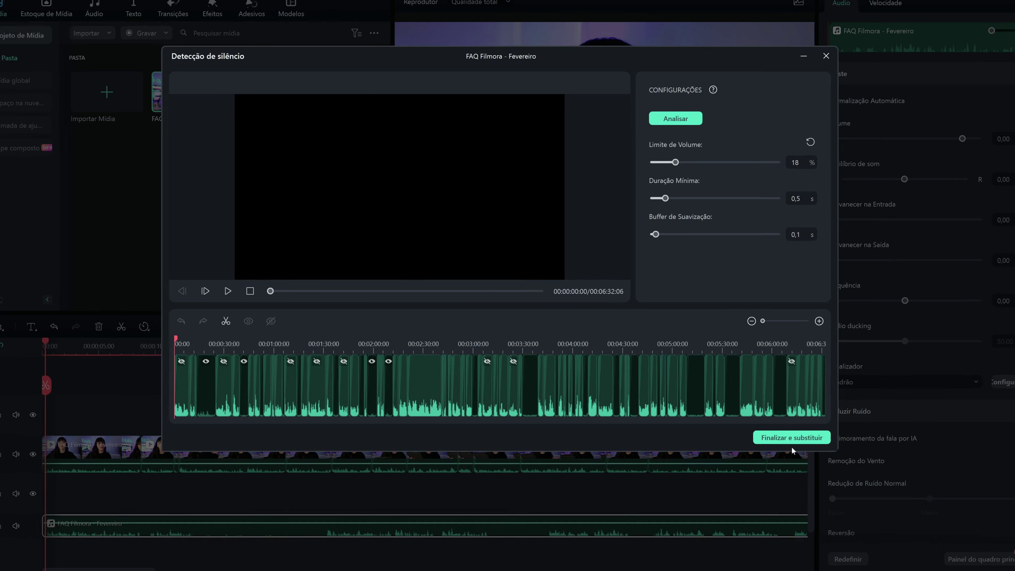
{"action": "left_click", "coordinate": [776, 442]}
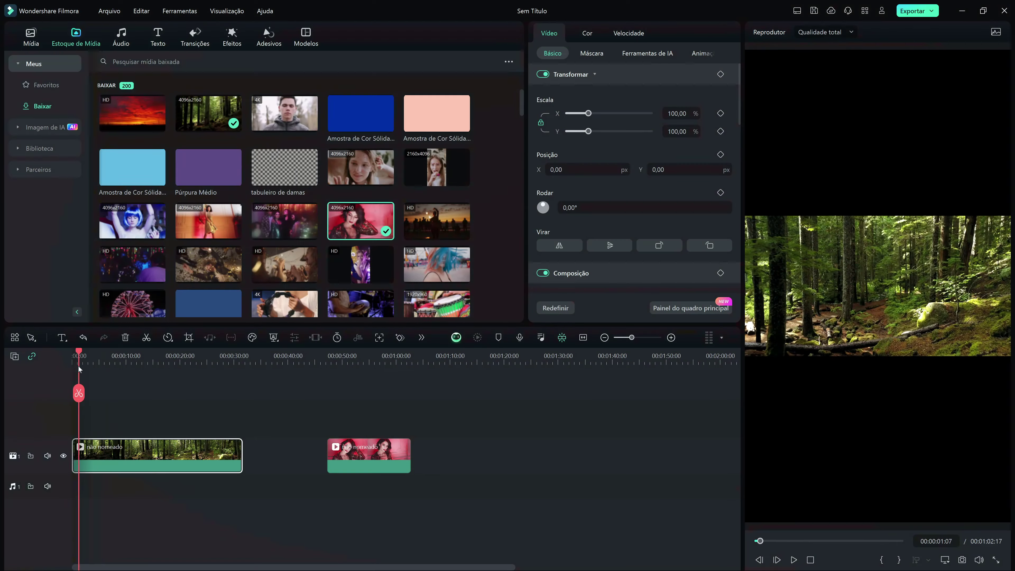
Step: Try enlarging the forest clip to 342,86% scale at 00:00:18:10 to fill the vertical frame, and reset its scale
{"action": "left_click_drag", "start_coordinate": [78, 370], "coordinate": [173, 372]}
{"action": "left_click_drag", "start_coordinate": [589, 114], "coordinate": [639, 132]}
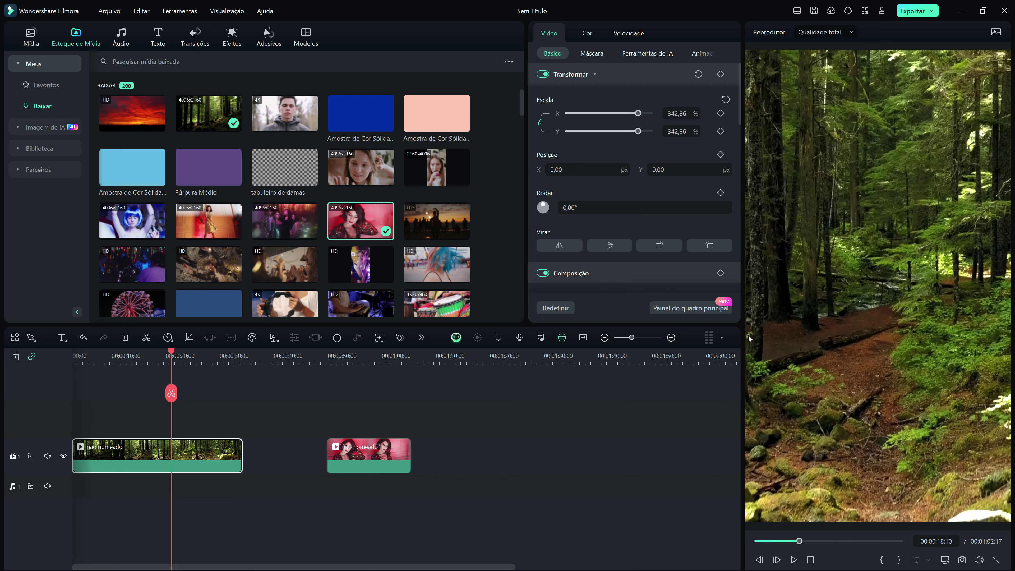
{"action": "left_click", "coordinate": [726, 99]}
Step: Enable the blurred background for the forest clip, trying the 40% blur level and settling on 20%
{"action": "left_click_drag", "start_coordinate": [688, 116], "coordinate": [688, 219]}
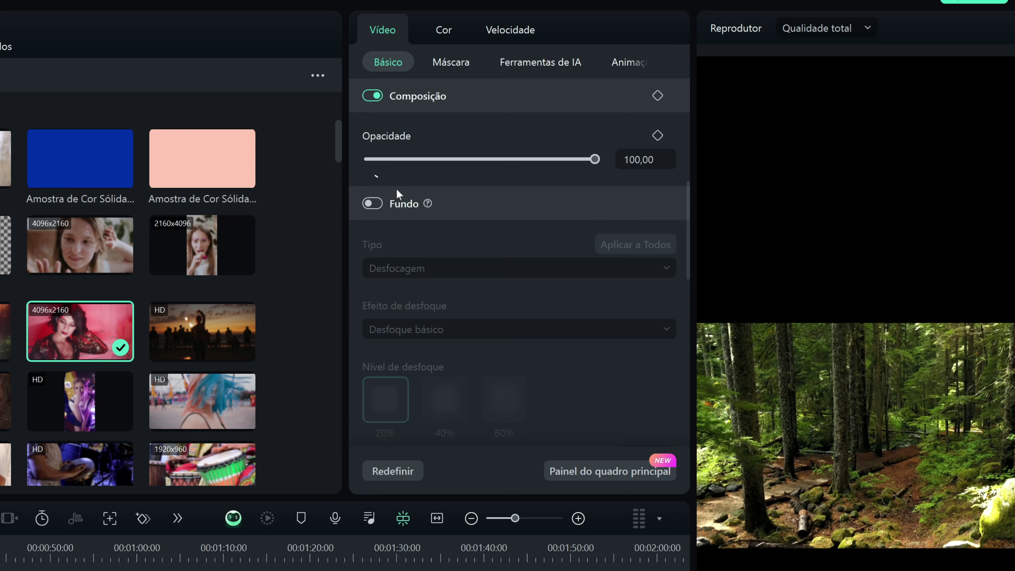
{"action": "left_click", "coordinate": [373, 204]}
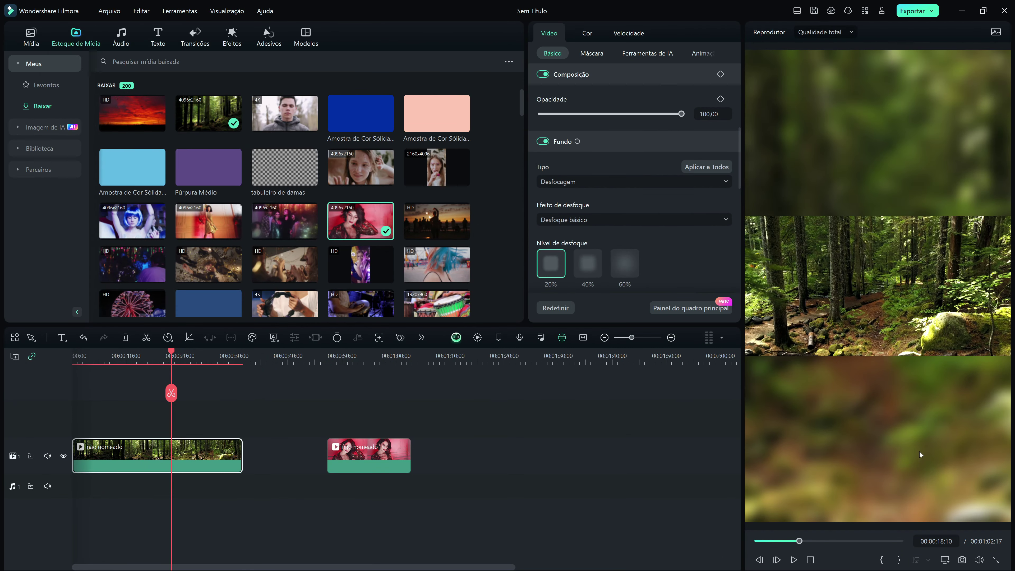
{"action": "left_click", "coordinate": [584, 266]}
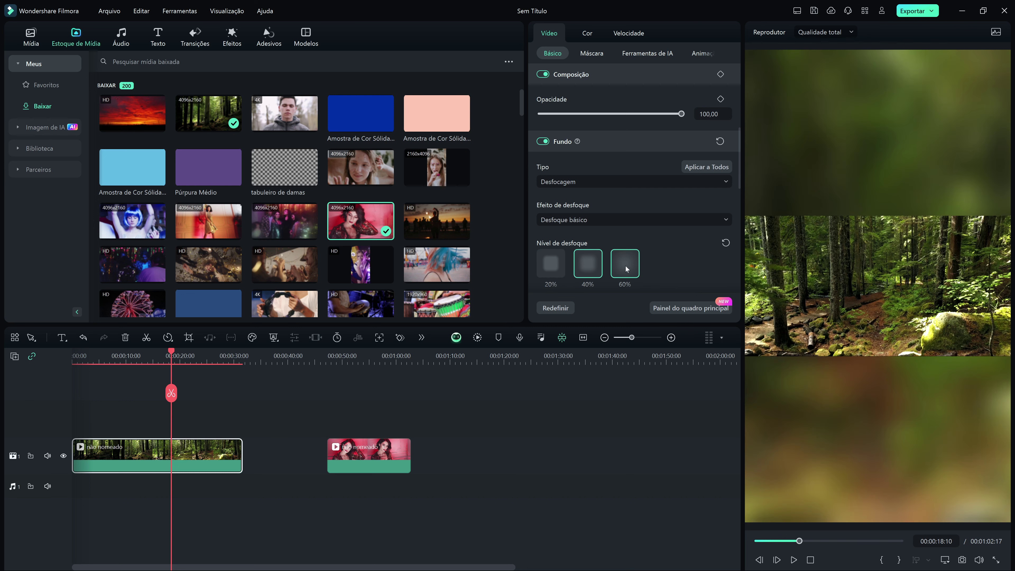
{"action": "left_click", "coordinate": [551, 264]}
Step: Try the Desfoque de direção and Desfoque granular effects on the forest clip's background
{"action": "left_click", "coordinate": [582, 221]}
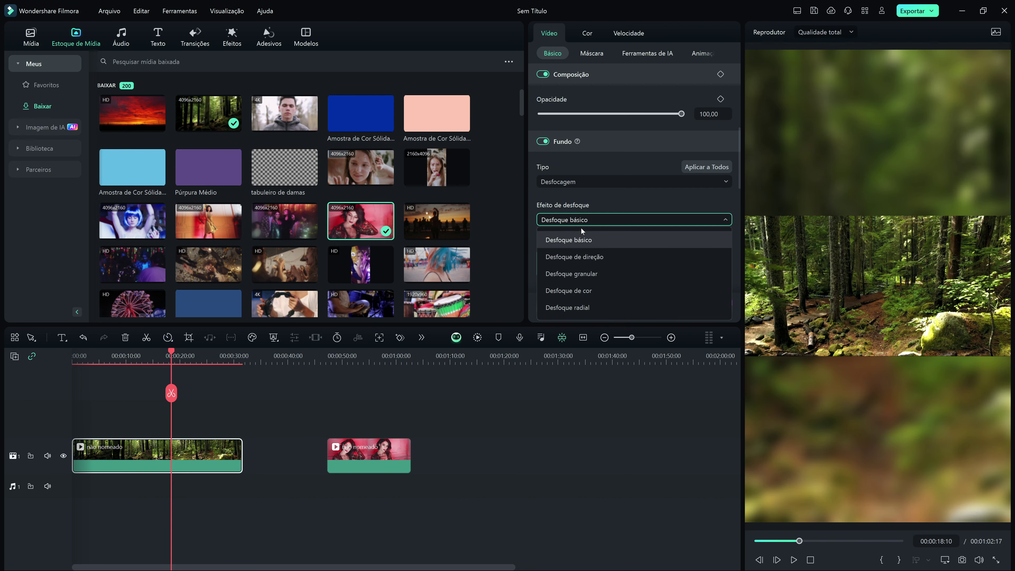
{"action": "left_click", "coordinate": [582, 257]}
{"action": "left_click", "coordinate": [589, 221]}
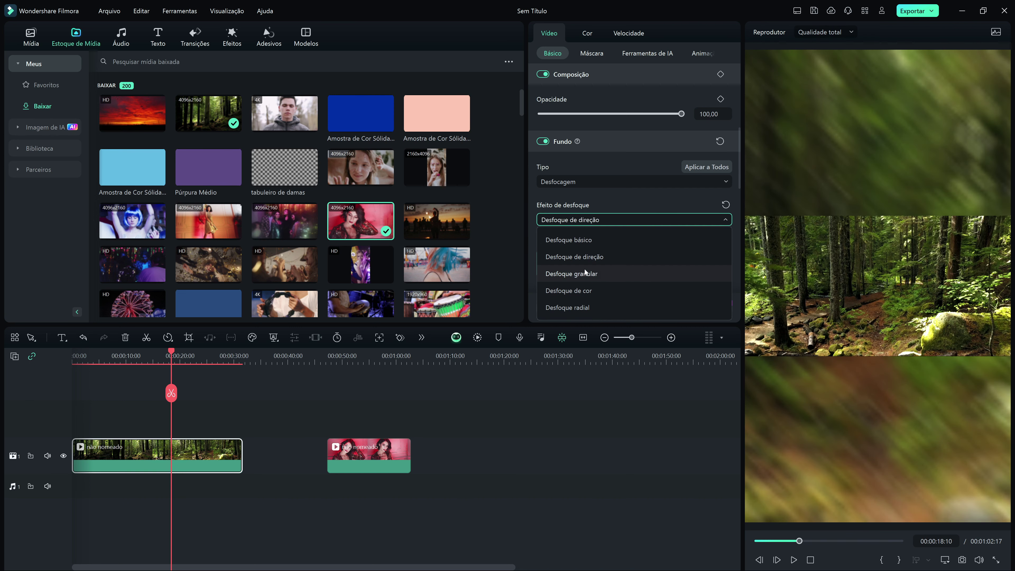
{"action": "left_click", "coordinate": [585, 273]}
{"action": "left_click", "coordinate": [571, 222]}
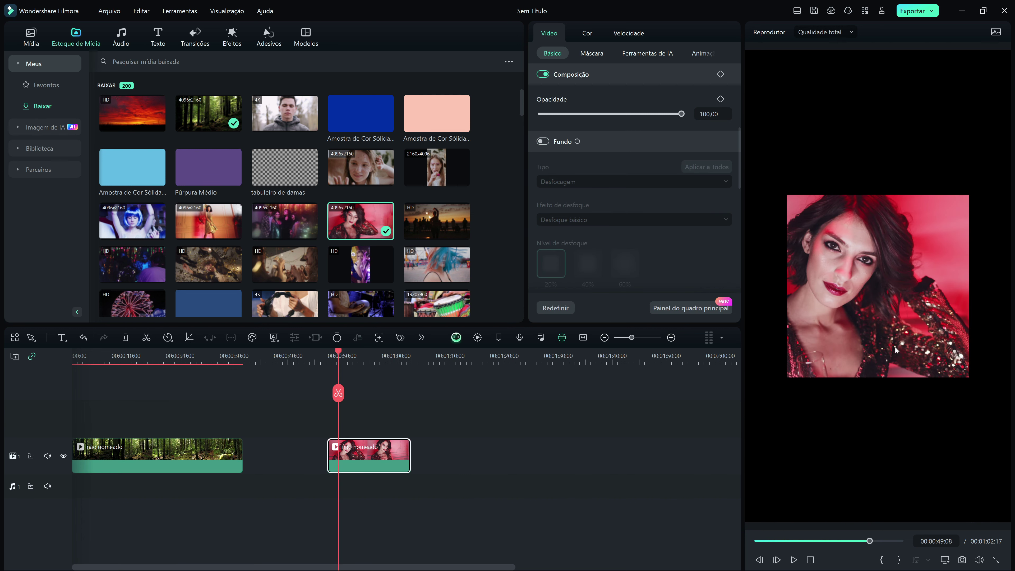
Step: Shrink the portrait clip to 61,23% scale centred in the frame and enable its blurred background
{"action": "left_click_drag", "start_coordinate": [883, 312], "coordinate": [889, 285]}
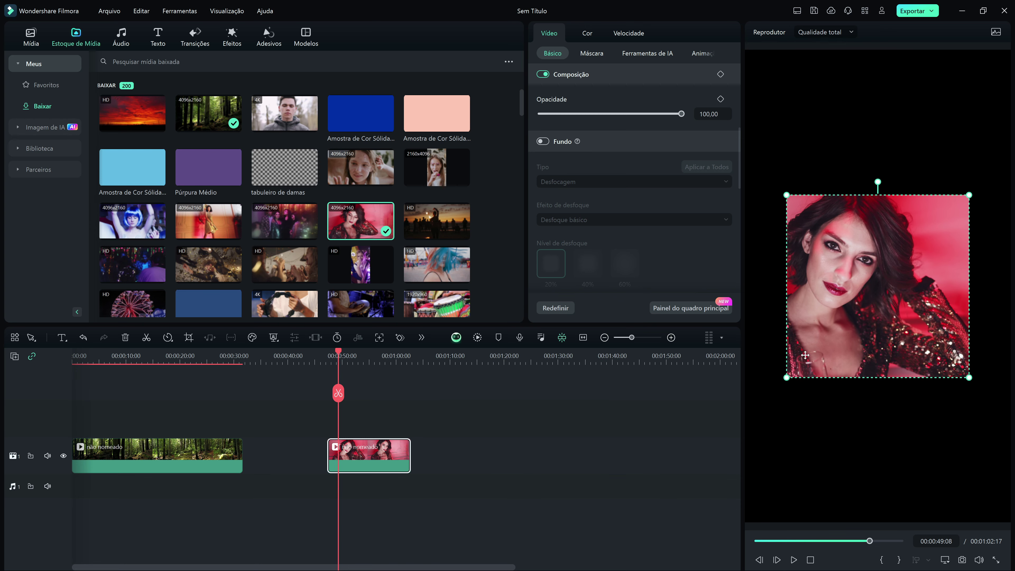
{"action": "left_click_drag", "start_coordinate": [787, 195], "coordinate": [804, 209]}
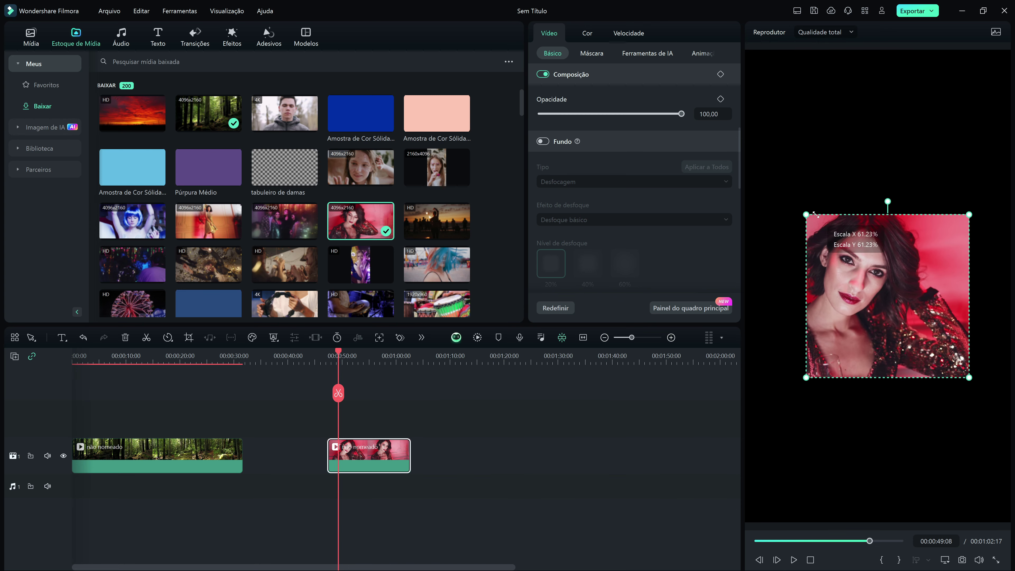
{"action": "left_click_drag", "start_coordinate": [875, 292], "coordinate": [867, 288]}
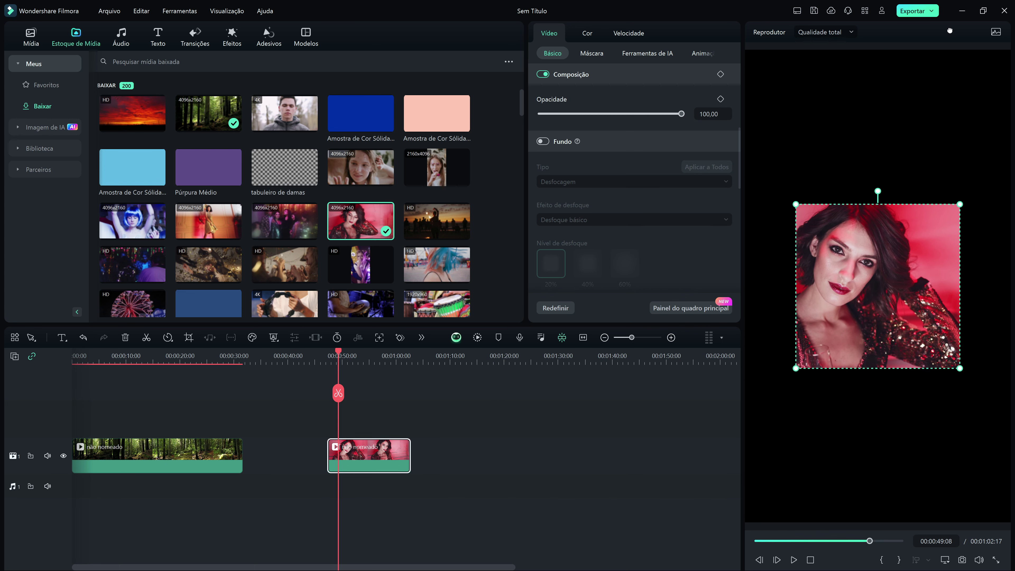
{"action": "left_click", "coordinate": [545, 142]}
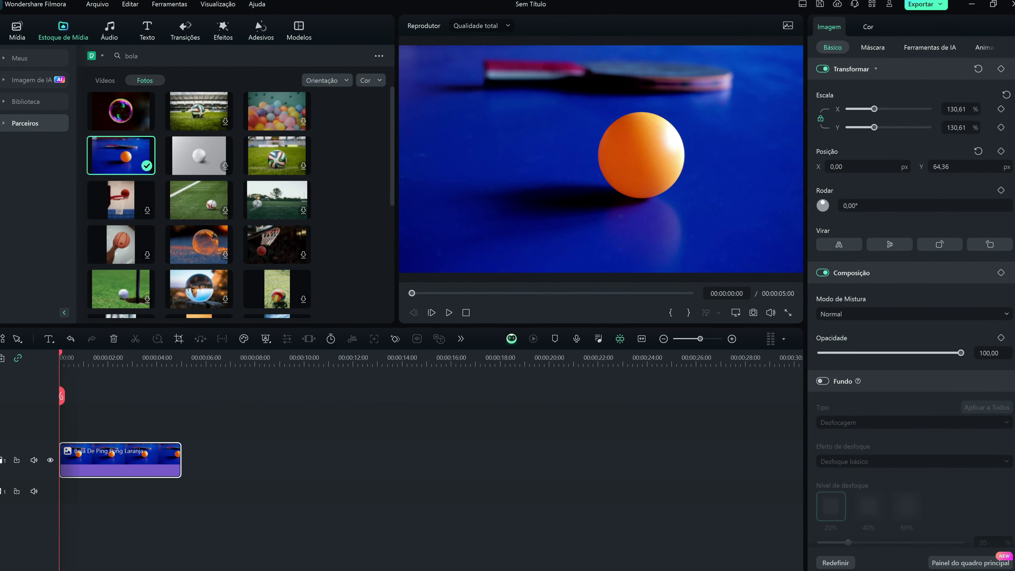
Step: Isolate the orange ping-pong ball with Corte Inteligente, save the cutout and shift it slightly in the frame
{"action": "left_click", "coordinate": [940, 49]}
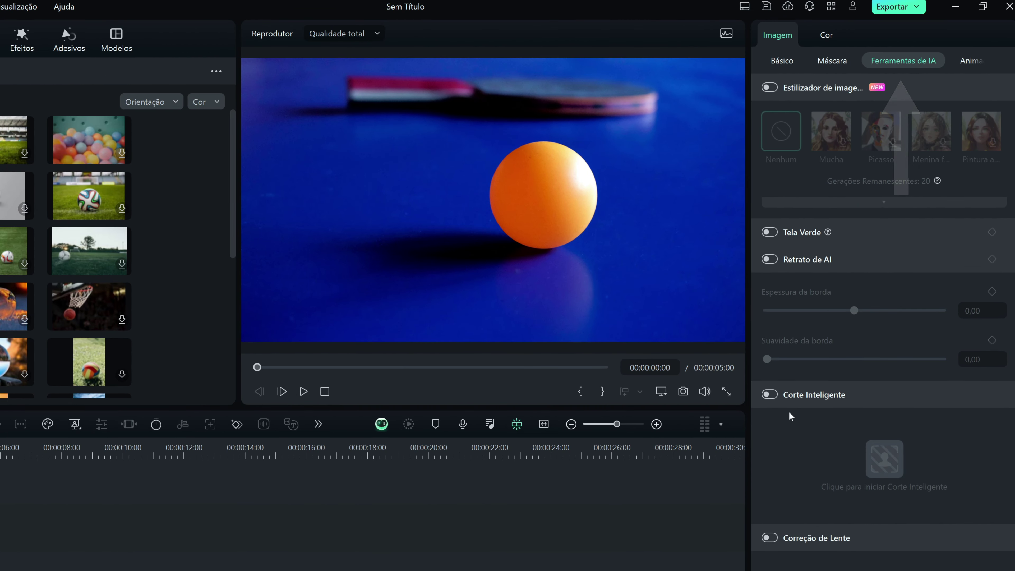
{"action": "left_click", "coordinate": [770, 395]}
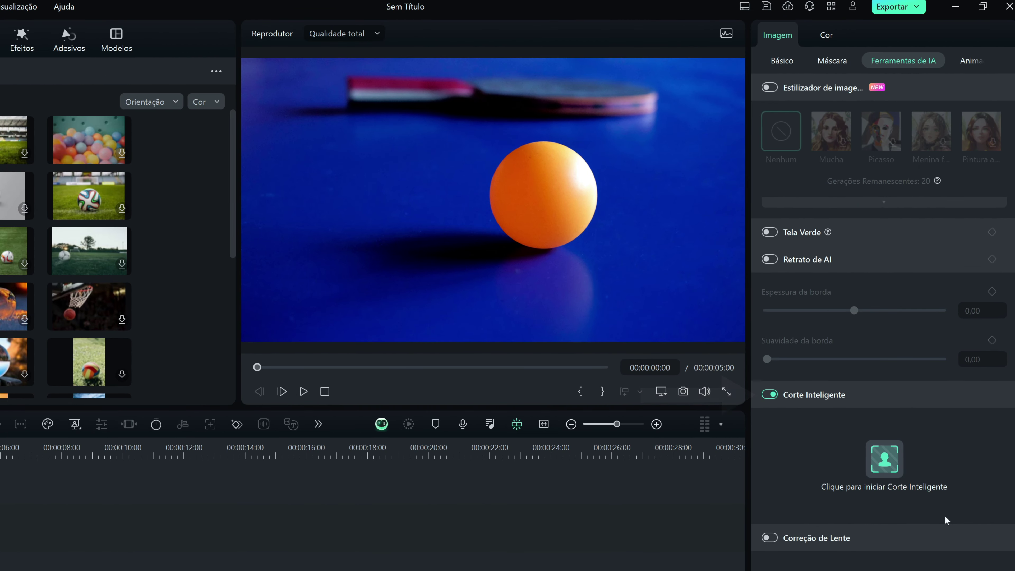
{"action": "left_click", "coordinate": [885, 462]}
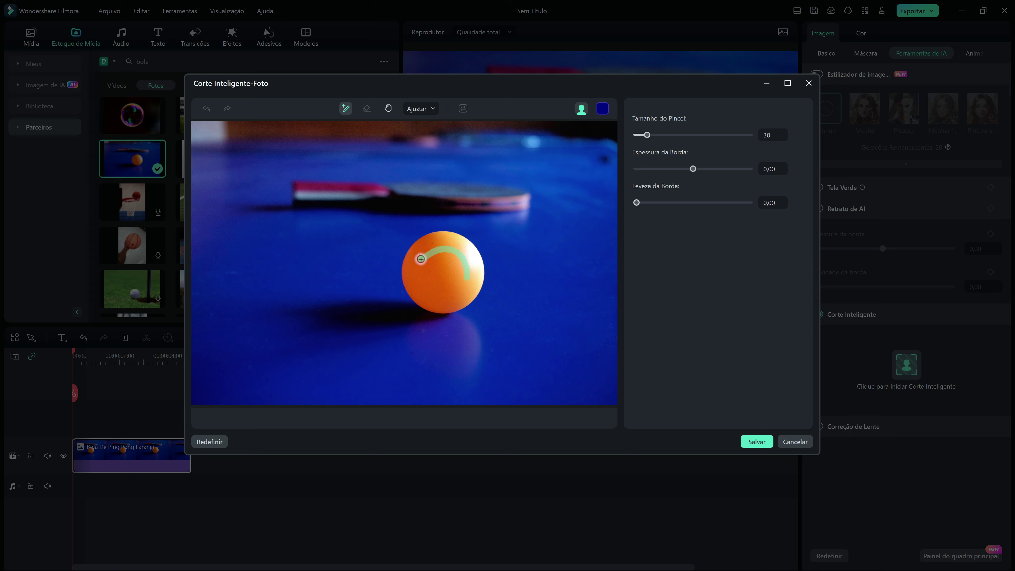
{"action": "left_click", "coordinate": [457, 268]}
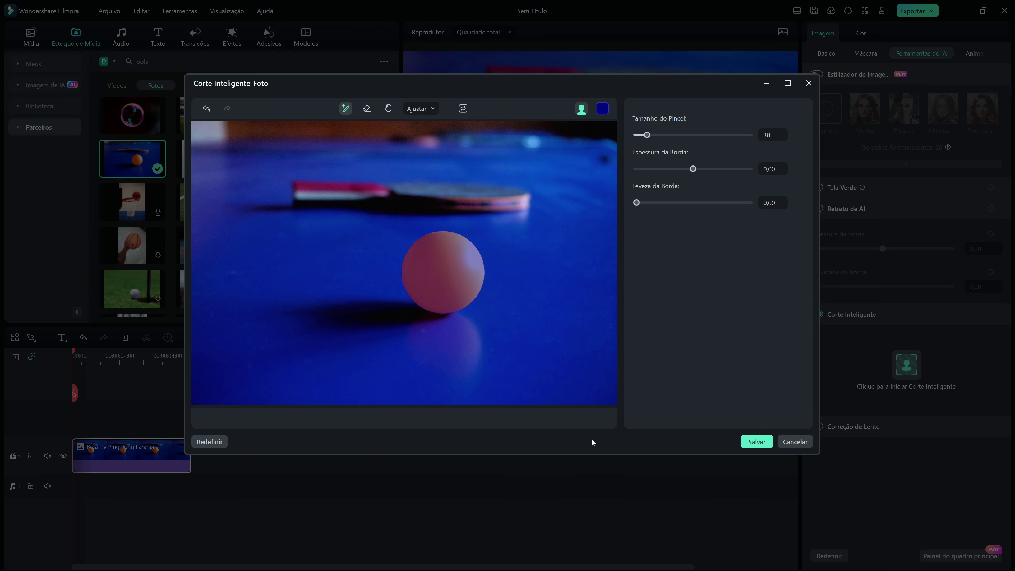
{"action": "left_click", "coordinate": [761, 444]}
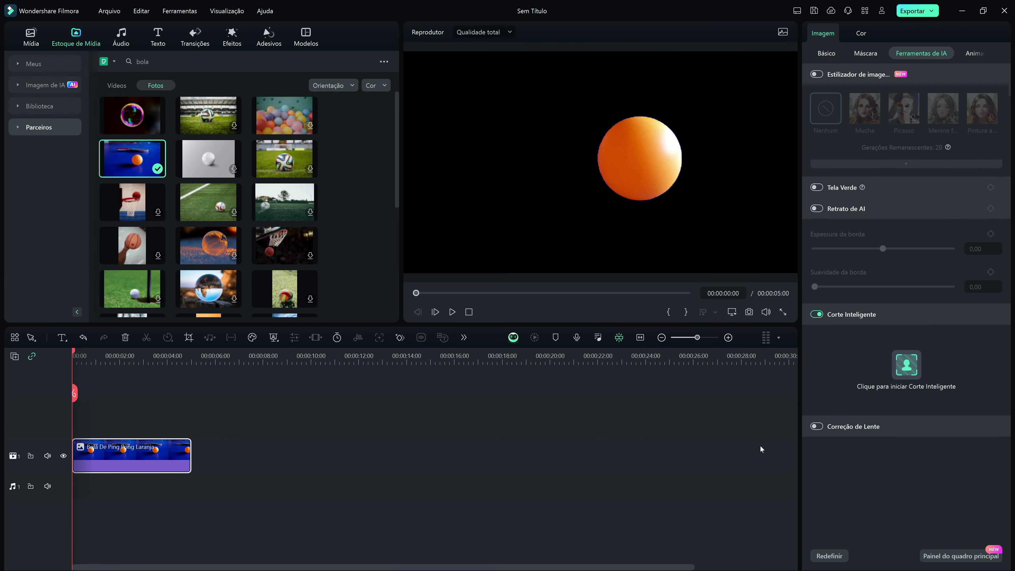
{"action": "mouse_move", "coordinate": [722, 209]}
{"action": "left_mouse_down"}
{"action": "mouse_move", "coordinate": [651, 215]}
{"action": "mouse_move", "coordinate": [731, 211]}
{"action": "mouse_move", "coordinate": [709, 211]}
{"action": "left_mouse_up"}
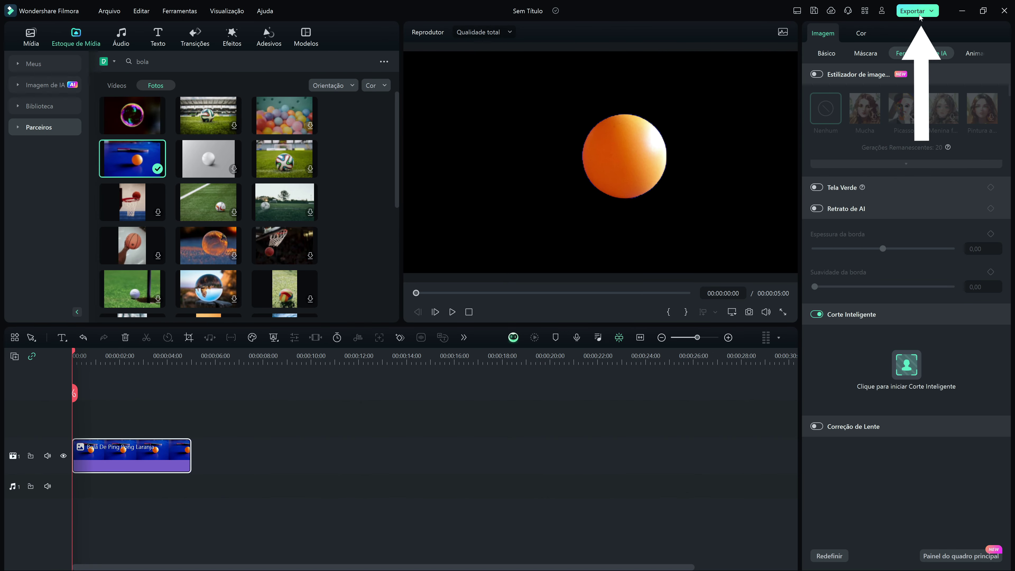
Step: Prepare a local export named "projeto" and open the destination folder selection
{"action": "left_click", "coordinate": [918, 12]}
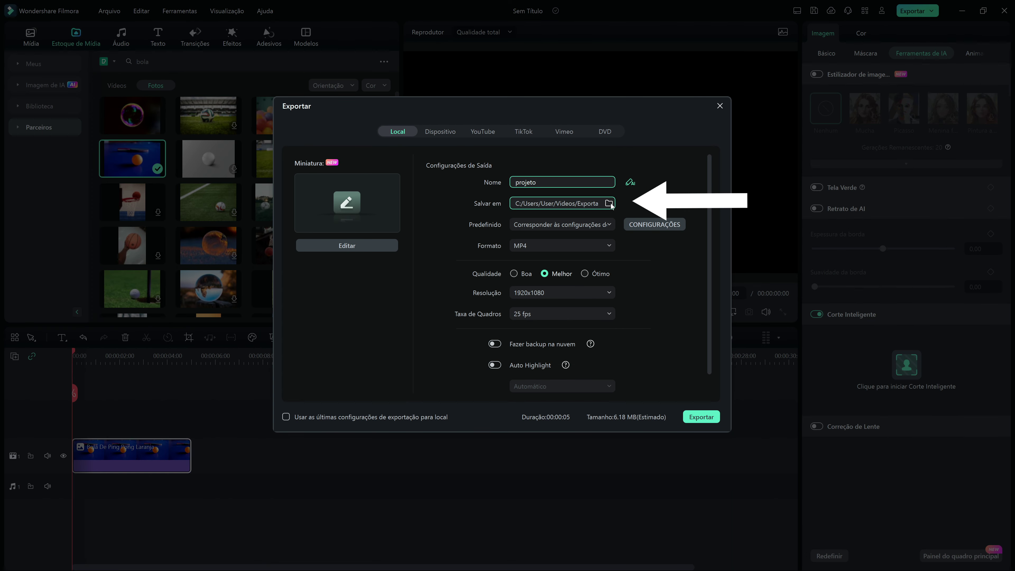
{"action": "left_click", "coordinate": [610, 203]}
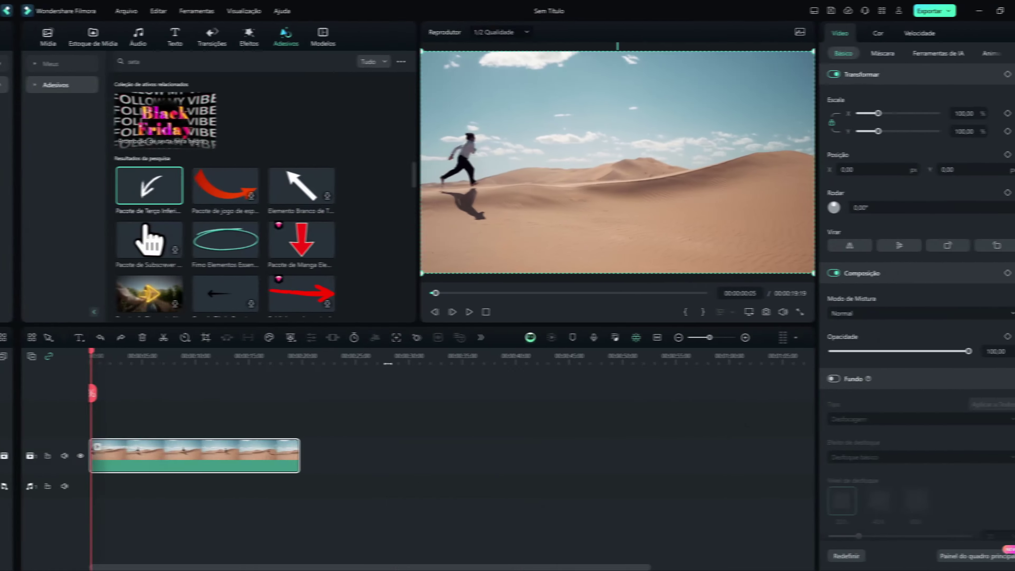
Step: Preview the desert clip, return to its start, and run Motion Tracking on the runner's head and upper body
{"action": "key", "text": "space"}
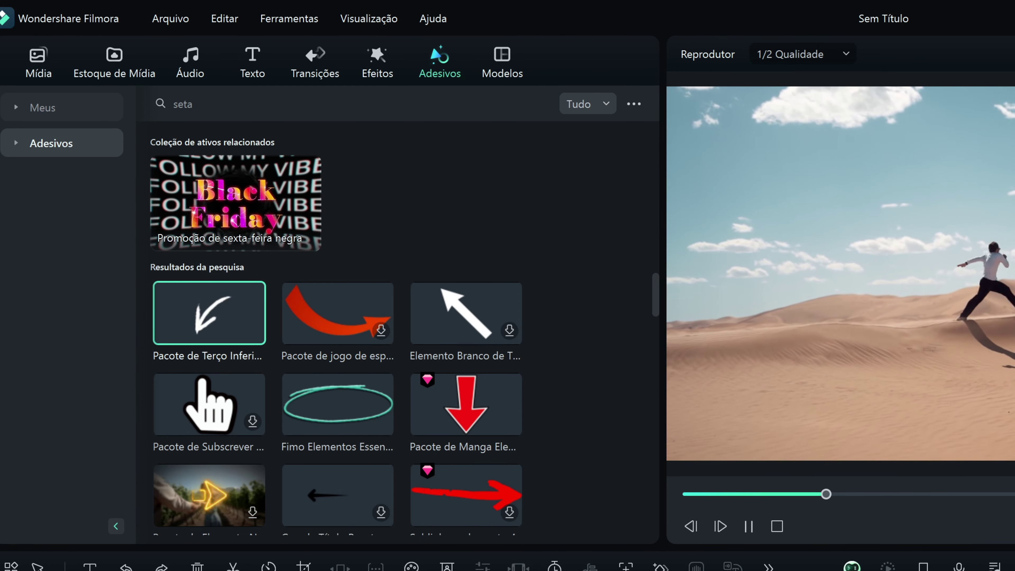
{"action": "key", "text": "space"}
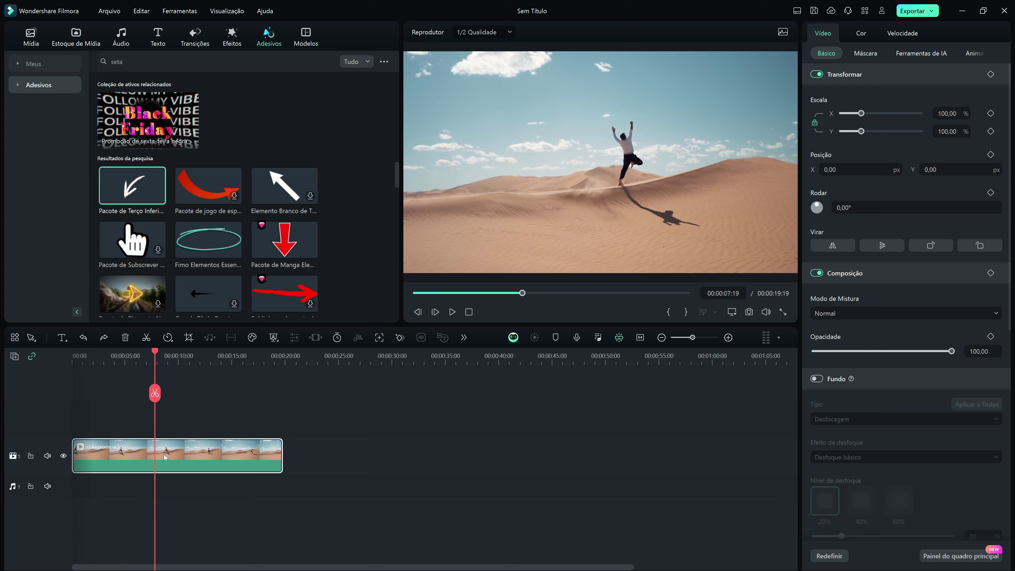
{"action": "left_click_drag", "start_coordinate": [132, 357], "coordinate": [76, 363]}
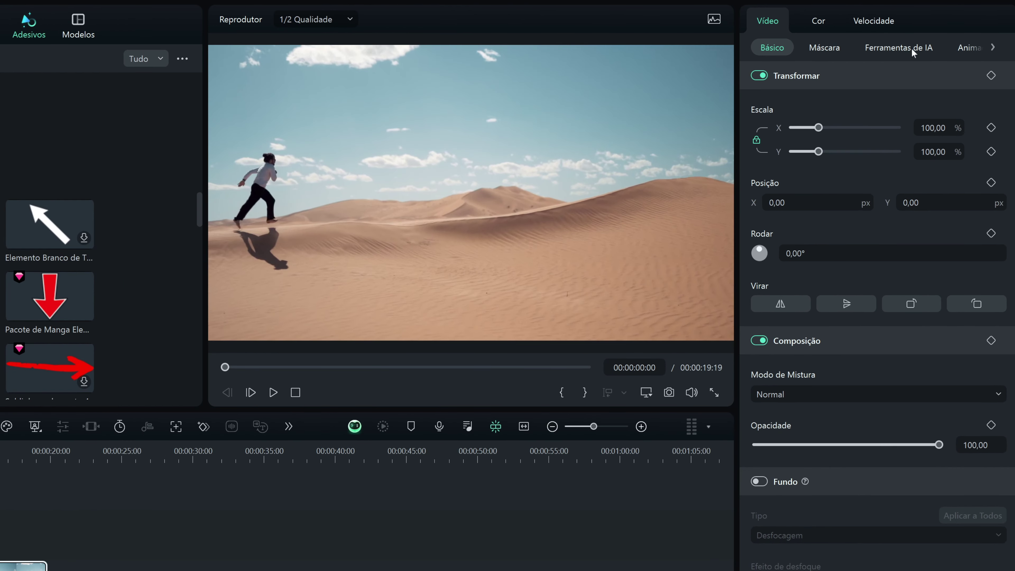
{"action": "left_click", "coordinate": [930, 54]}
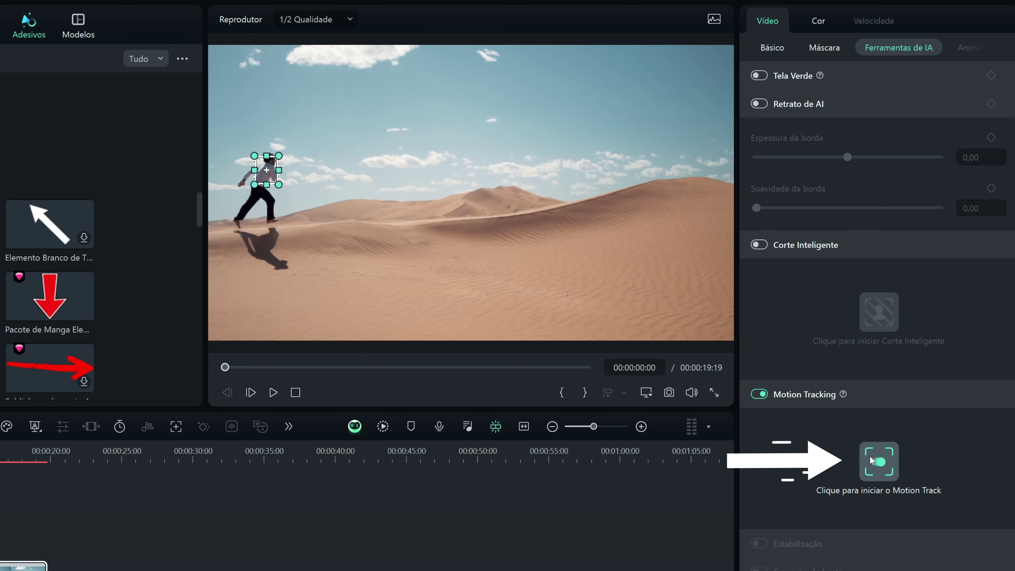
{"action": "left_click", "coordinate": [875, 461]}
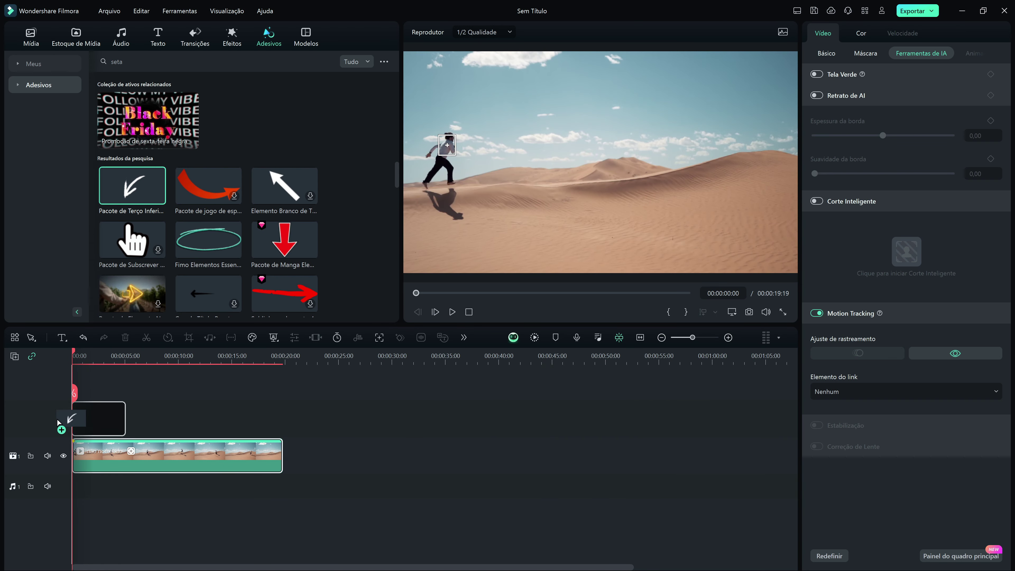
Step: Add the white arrow sticker above the desert clip, extend it to the clip's full length, and link it to the motion track
{"action": "left_click_drag", "start_coordinate": [58, 422], "coordinate": [60, 424]}
{"action": "left_click_drag", "start_coordinate": [122, 421], "coordinate": [282, 470]}
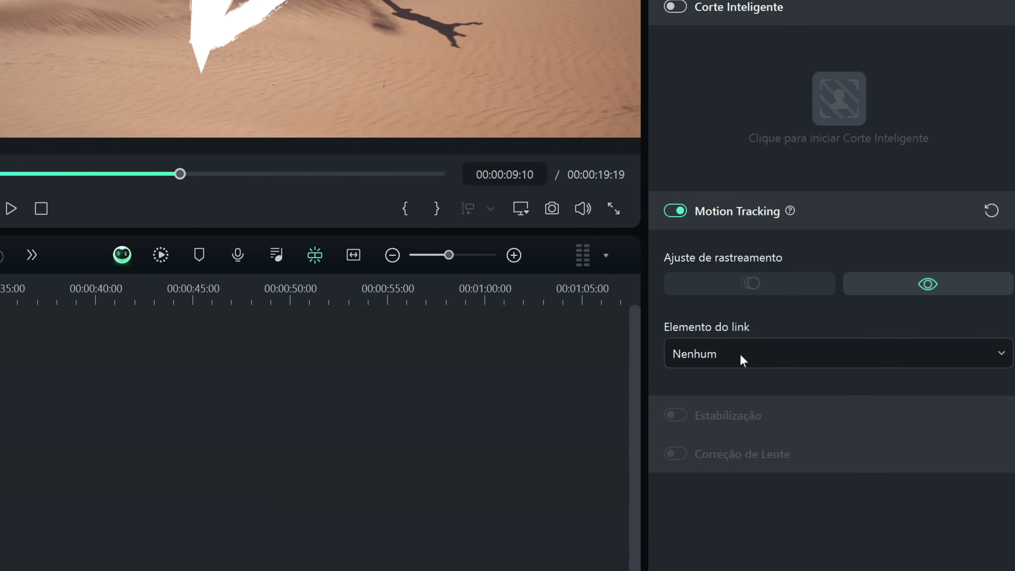
{"action": "left_click", "coordinate": [740, 354]}
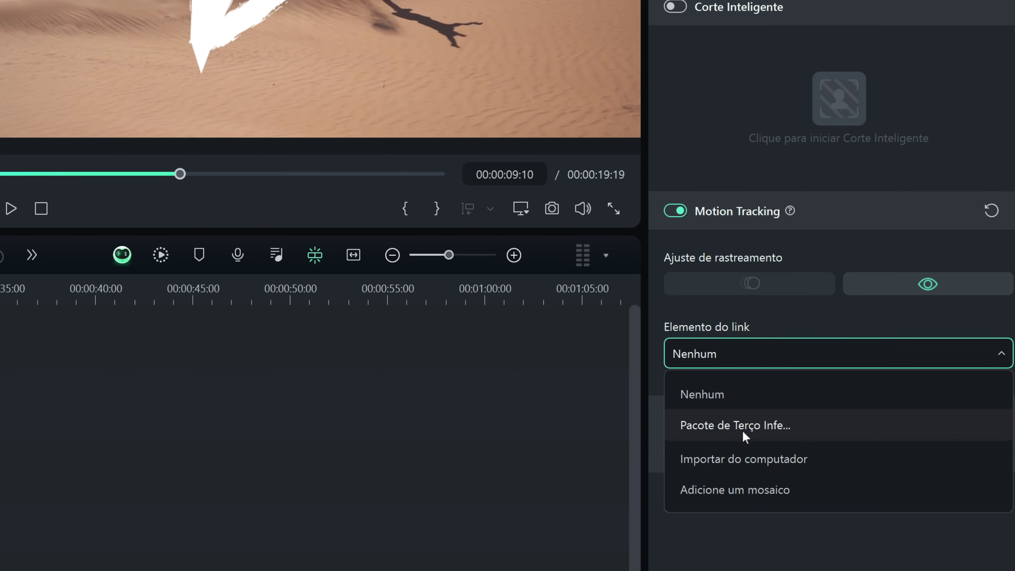
{"action": "left_click", "coordinate": [743, 432]}
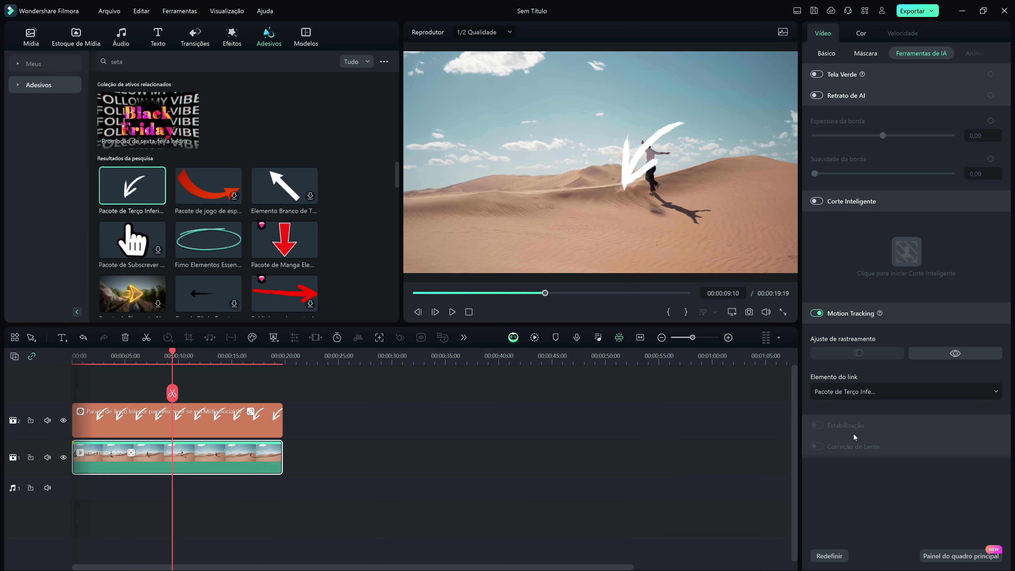
Step: Shrink the arrow to about 21,98% scale, place it just above the man's head, and play the tracked result from the start
{"action": "left_click", "coordinate": [627, 174]}
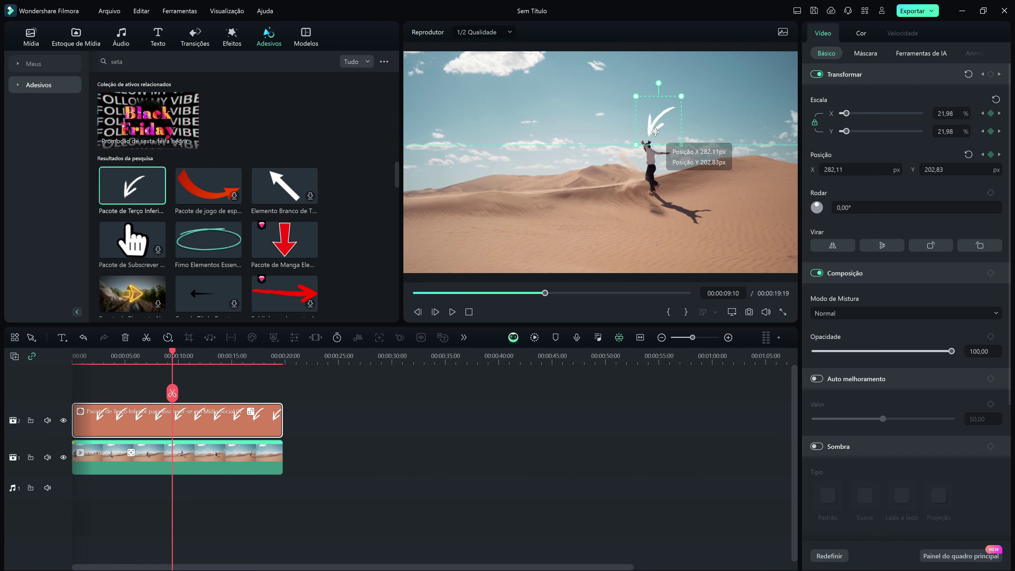
{"action": "key", "text": "Home"}
{"action": "key", "text": "space"}
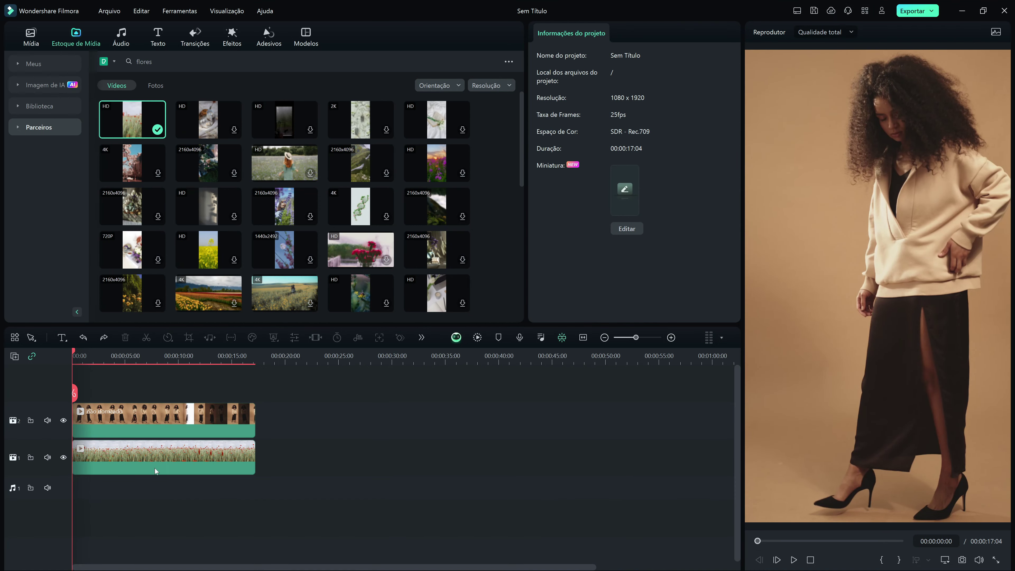
Step: Try lowering the opacity of the woman's clip on the upper track to about 68, and return it to 100
{"action": "left_click", "coordinate": [194, 412]}
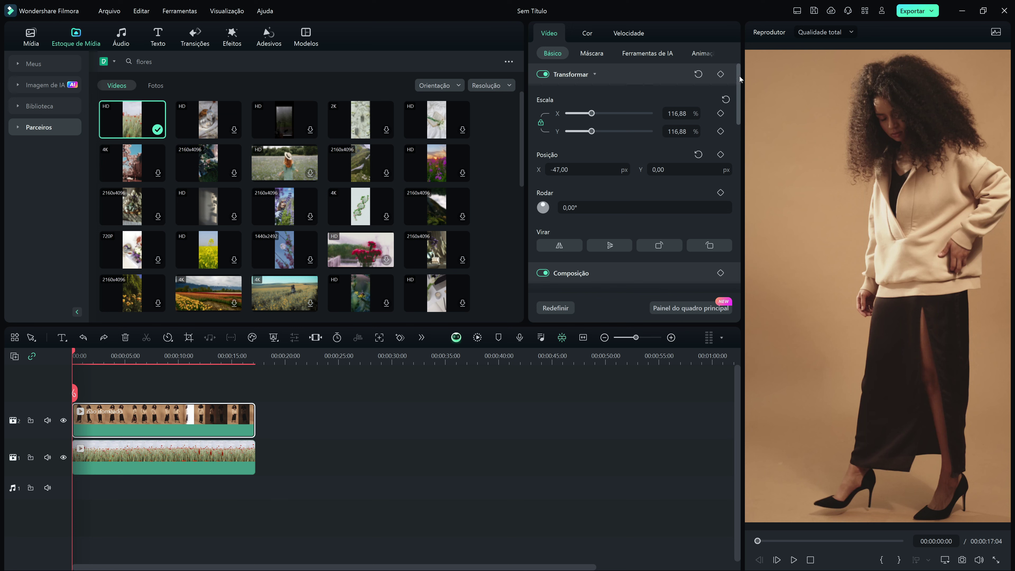
{"action": "scroll", "coordinate": [741, 79], "scroll_direction": "down", "scroll_amount": 5}
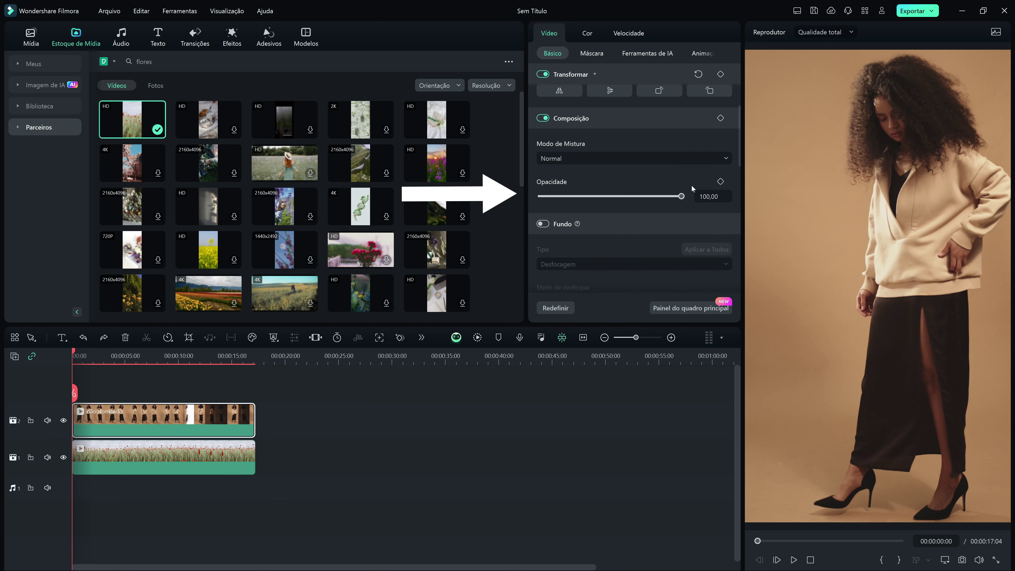
{"action": "left_click_drag", "start_coordinate": [676, 196], "coordinate": [643, 203]}
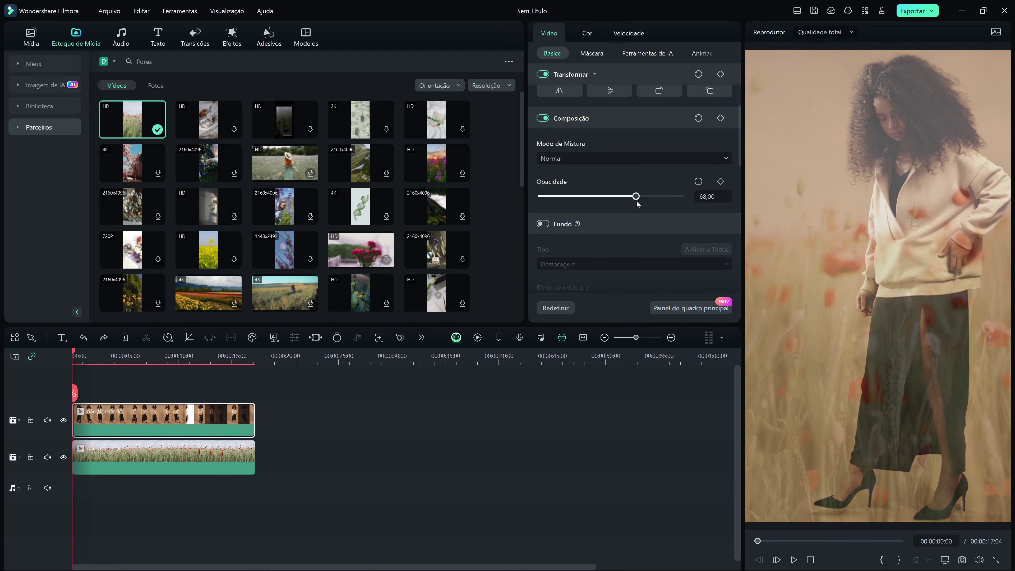
{"action": "left_click_drag", "start_coordinate": [645, 205], "coordinate": [682, 196]}
Step: Set the blend mode of the woman's clip to Multiplicar
{"action": "left_click", "coordinate": [643, 158]}
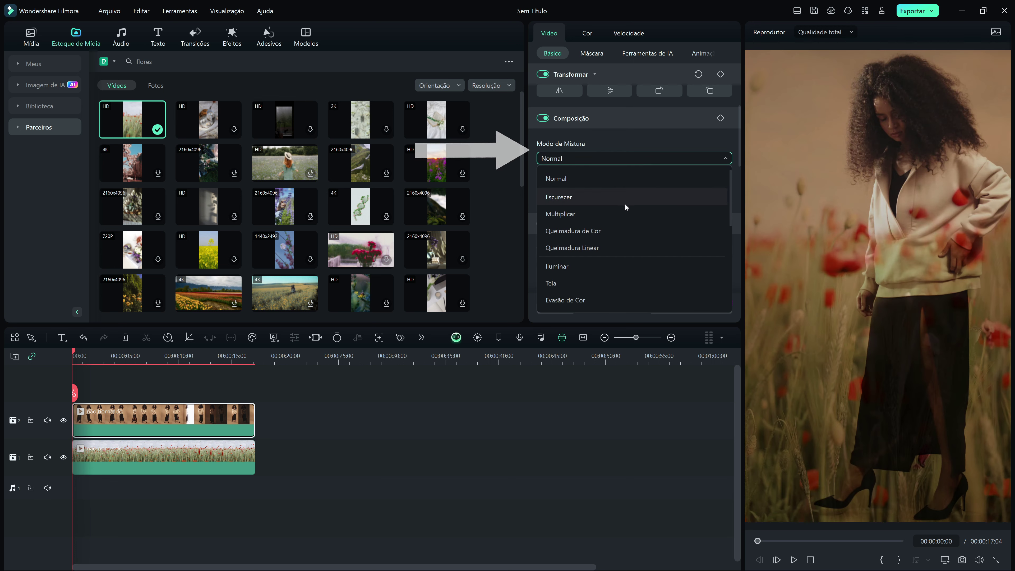
{"action": "left_click", "coordinate": [625, 214]}
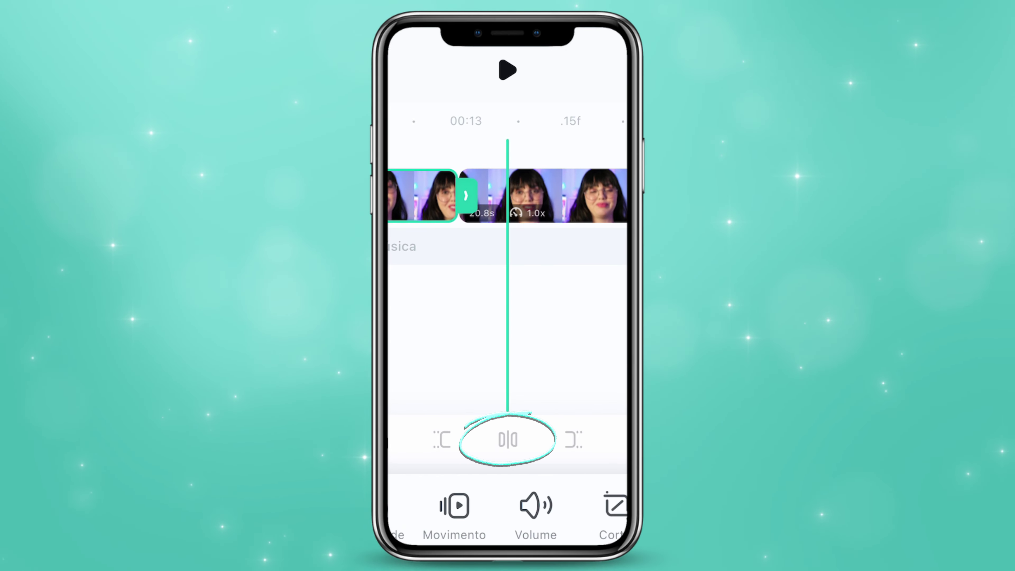
Step: In the phone editor, keyframe a zoom-in on the opening clip ending at about 00:01, and scrub through it to check
{"action": "scroll", "coordinate": [508, 196], "scroll_direction": "right", "scroll_amount": 5}
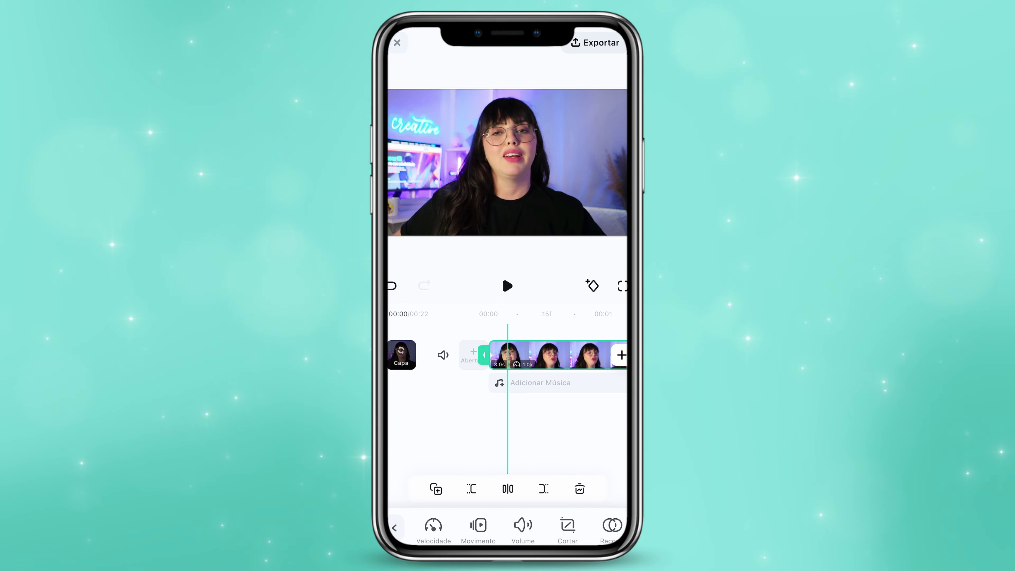
{"action": "scroll", "coordinate": [516, 355], "scroll_direction": "right", "scroll_amount": 4}
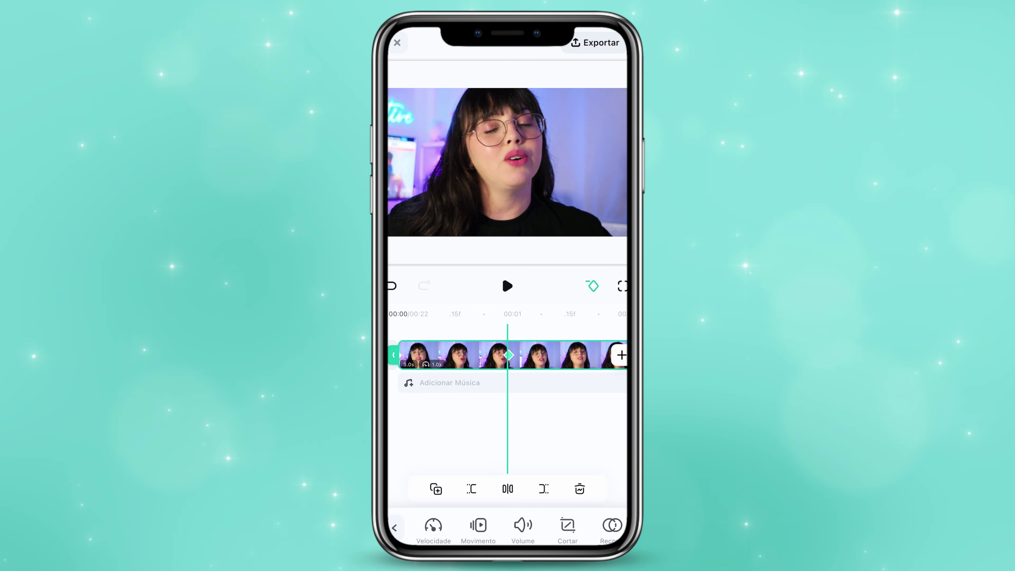
{"action": "scroll", "coordinate": [508, 355], "scroll_direction": "left", "scroll_amount": 5}
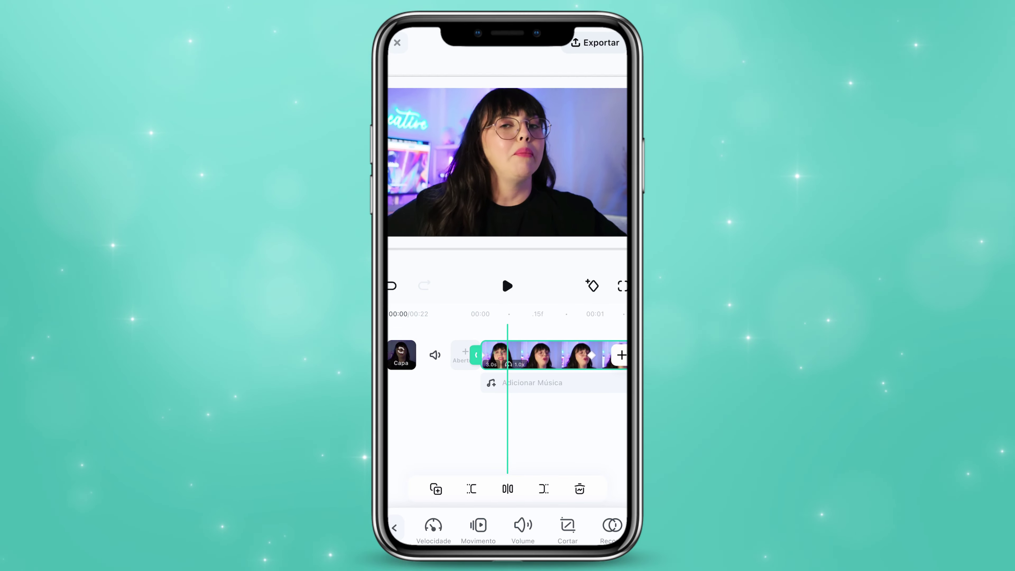
{"action": "scroll", "coordinate": [508, 355], "scroll_direction": "right", "scroll_amount": 5}
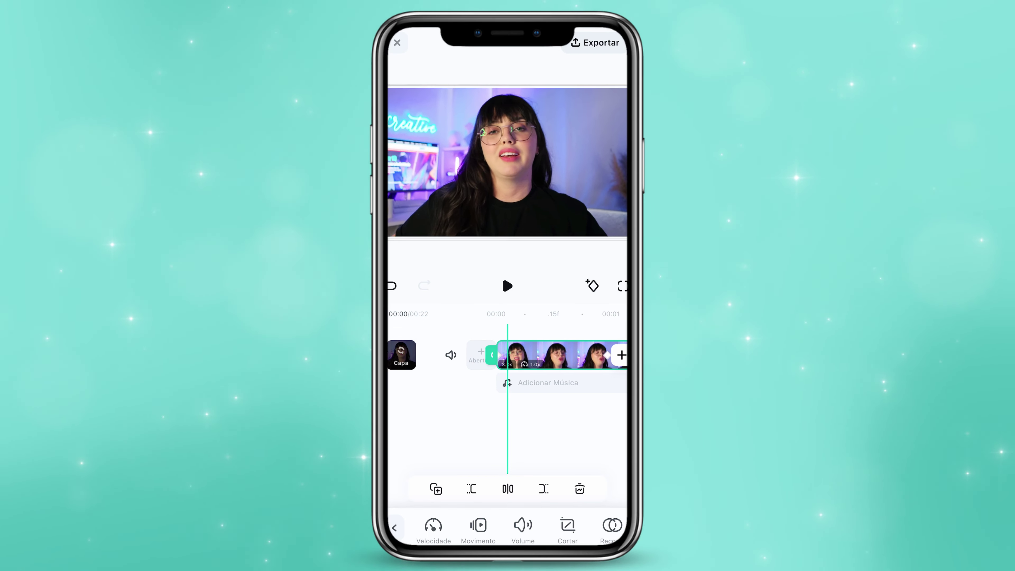
{"action": "scroll", "coordinate": [508, 355], "scroll_direction": "left", "scroll_amount": 3}
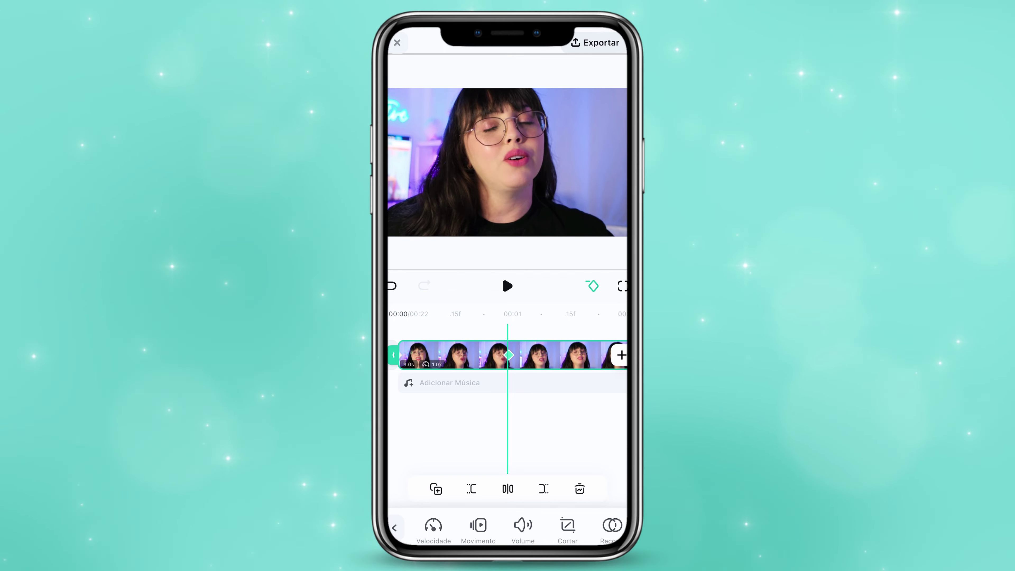
{"action": "scroll", "coordinate": [508, 355], "scroll_direction": "right", "scroll_amount": 2}
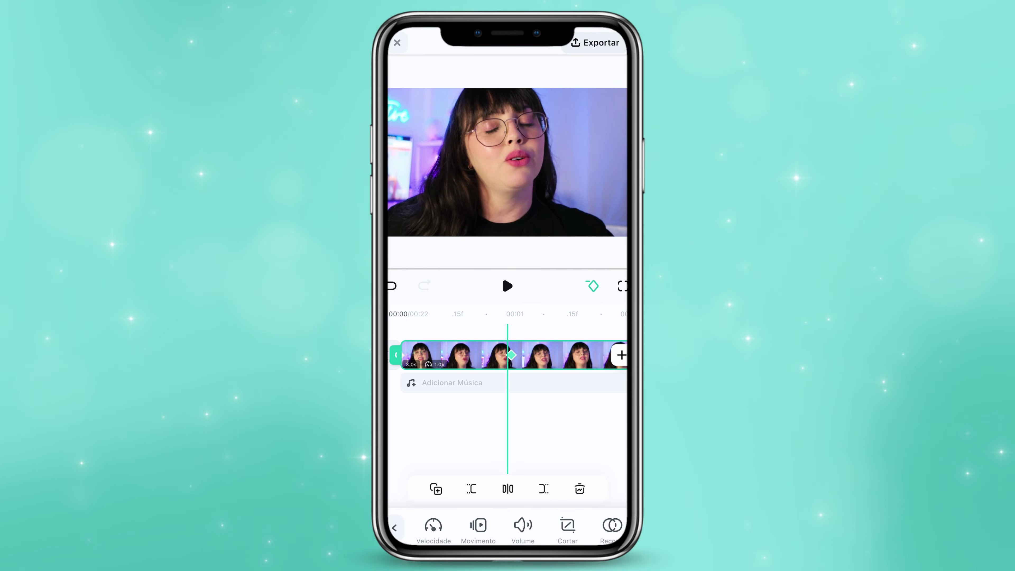
Step: Add a keyframe shortly after 00:01 and another before 00:02 that zooms the opening clip back out, and scrub back through the clip
{"action": "scroll", "coordinate": [508, 354], "scroll_direction": "right", "scroll_amount": 1}
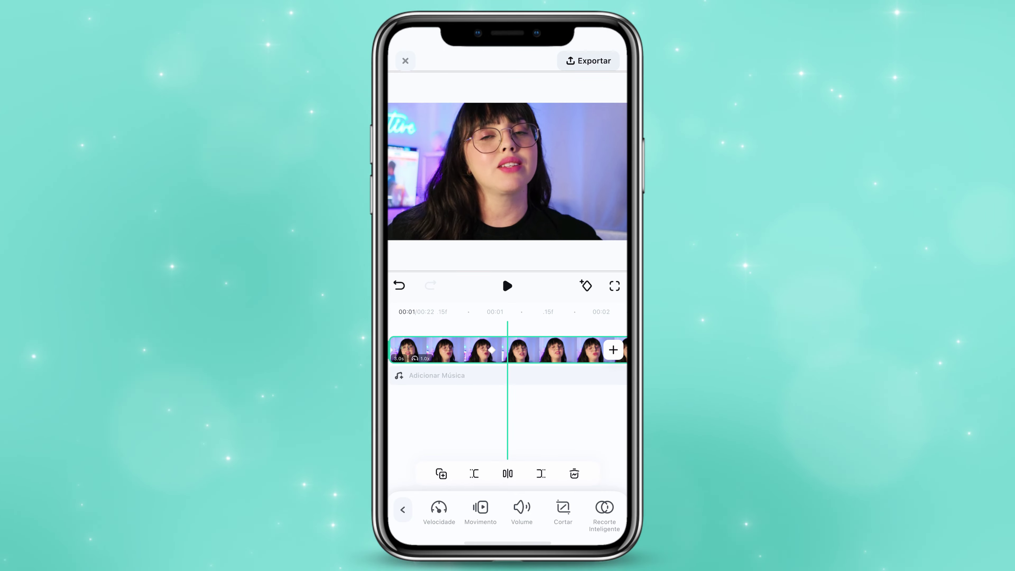
{"action": "scroll", "coordinate": [508, 355], "scroll_direction": "left", "scroll_amount": 1}
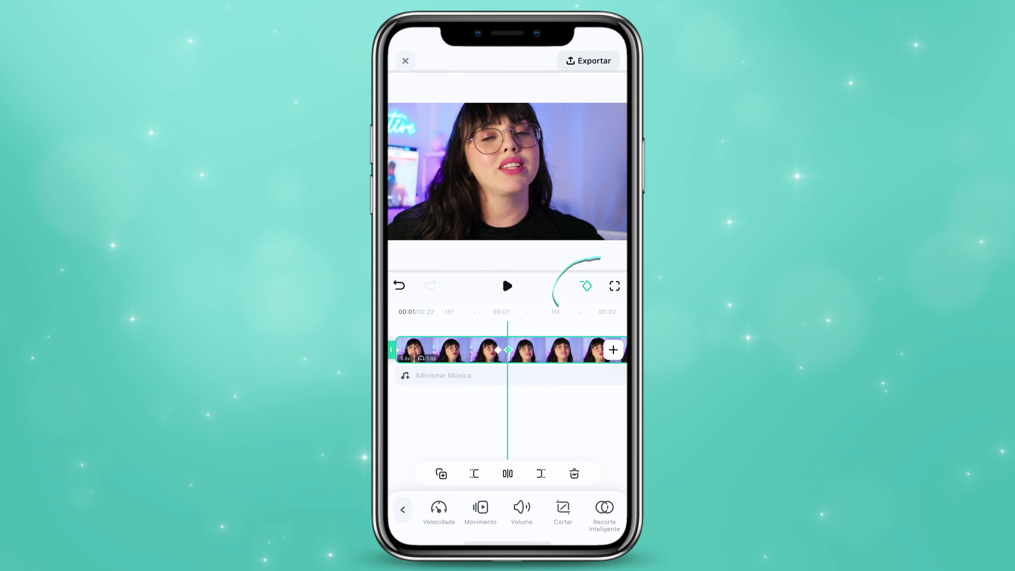
{"action": "scroll", "coordinate": [508, 350], "scroll_direction": "right", "scroll_amount": 2}
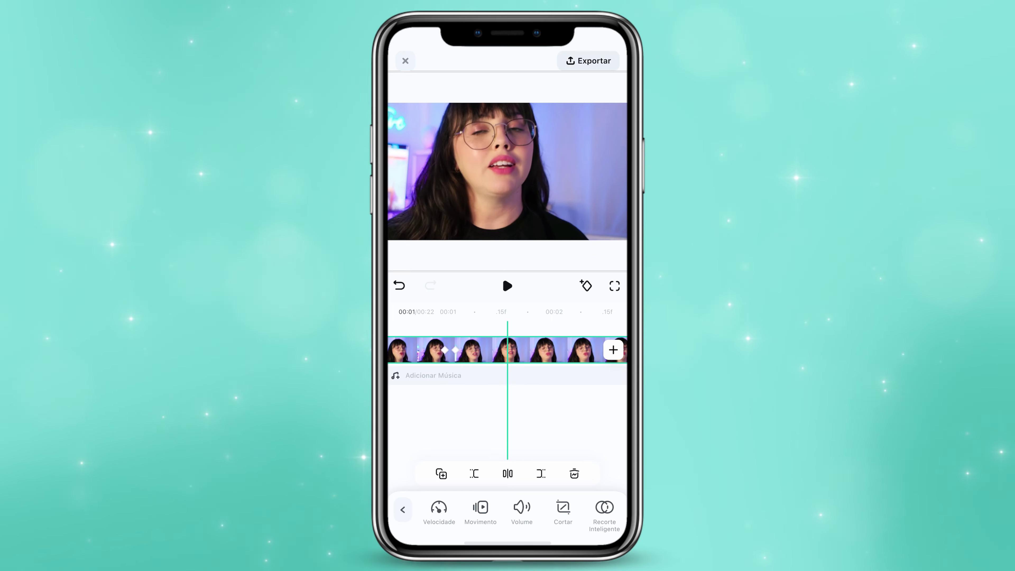
{"action": "scroll", "coordinate": [507, 350], "scroll_direction": "right", "scroll_amount": 1}
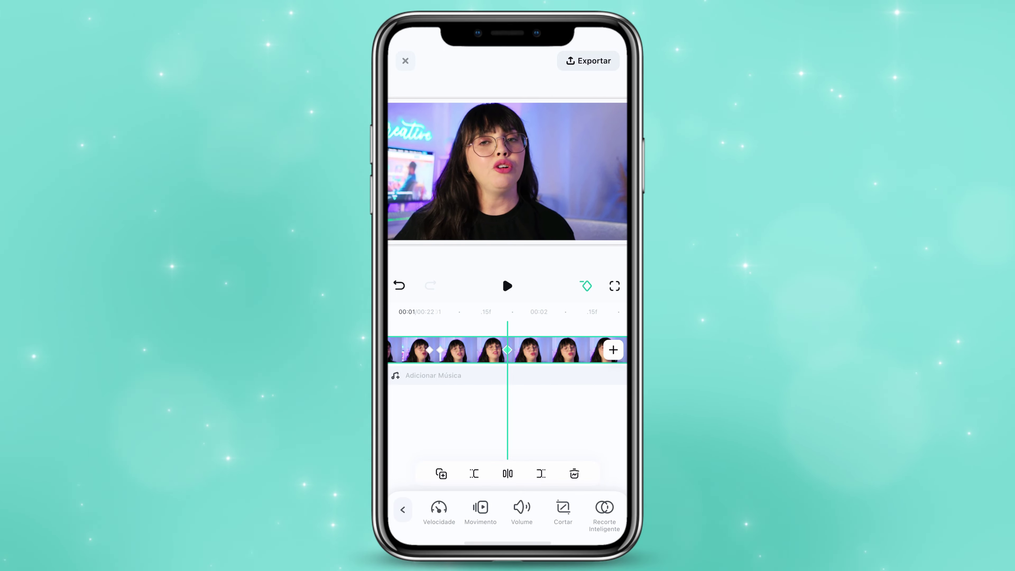
{"action": "scroll", "coordinate": [507, 351], "scroll_direction": "left", "scroll_amount": 5}
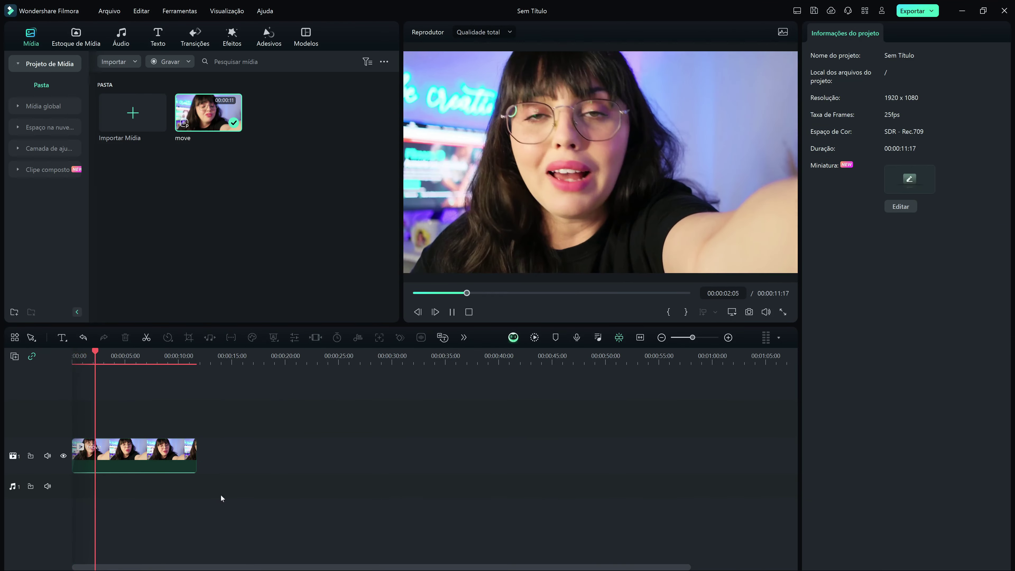
Step: Search the effects for "leve" and apply the Leve effect to the selfie clip on the desktop timeline
{"action": "key", "text": "space"}
{"action": "left_click", "coordinate": [229, 40]}
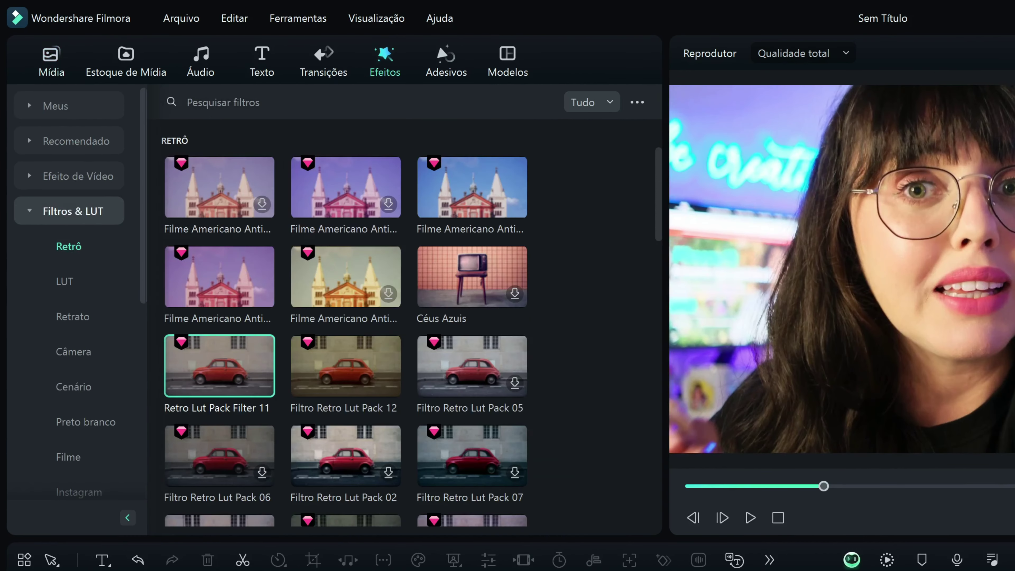
{"action": "type", "text": "leve"}
{"action": "key", "text": "Return"}
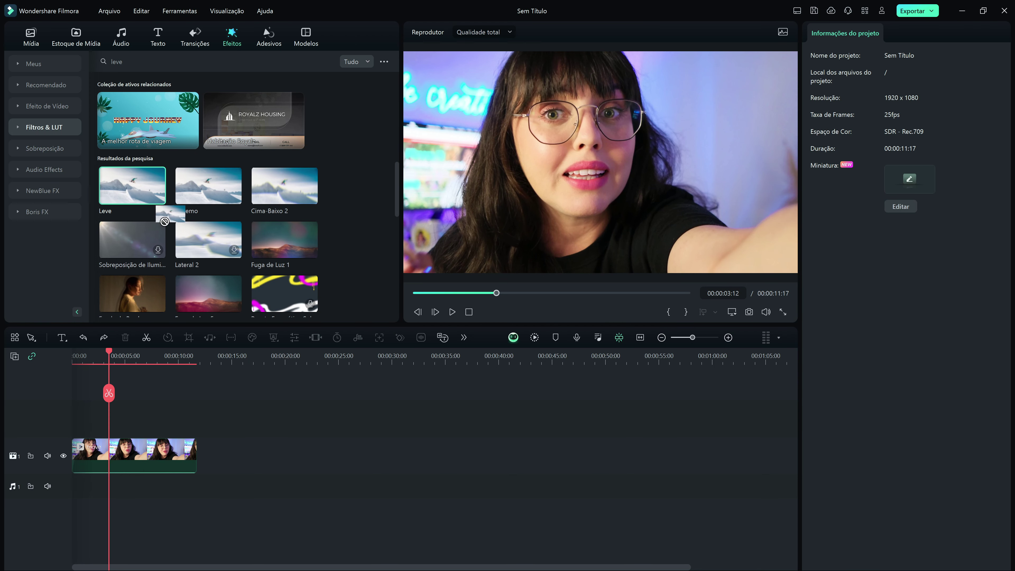
{"action": "left_click_drag", "start_coordinate": [73, 457], "coordinate": [130, 459]}
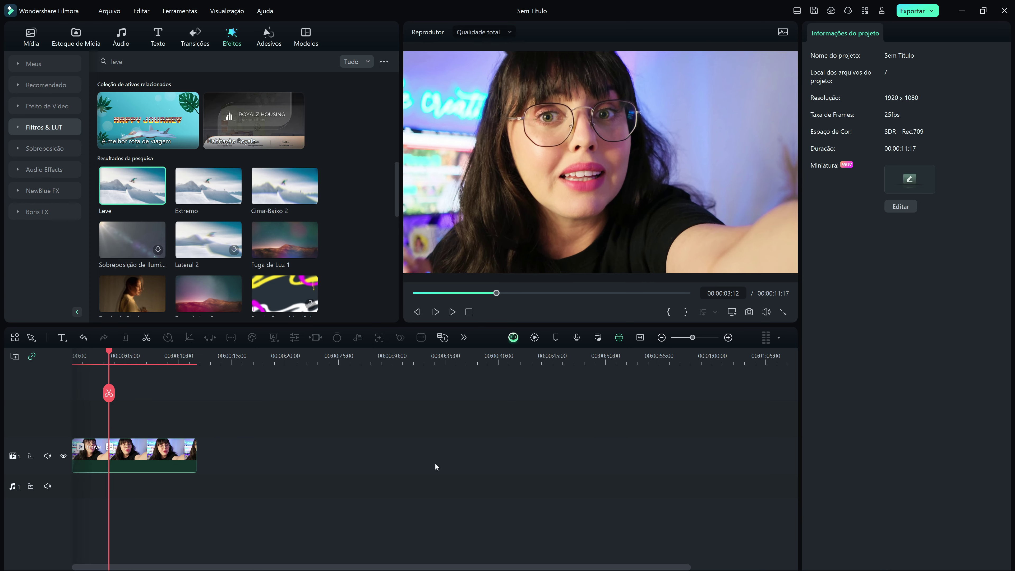
Step: Set the selfie clip's Leve effect to Frequência 0,65, Posição Y 0,11 and Posição Z 3,36
{"action": "left_click", "coordinate": [168, 451]}
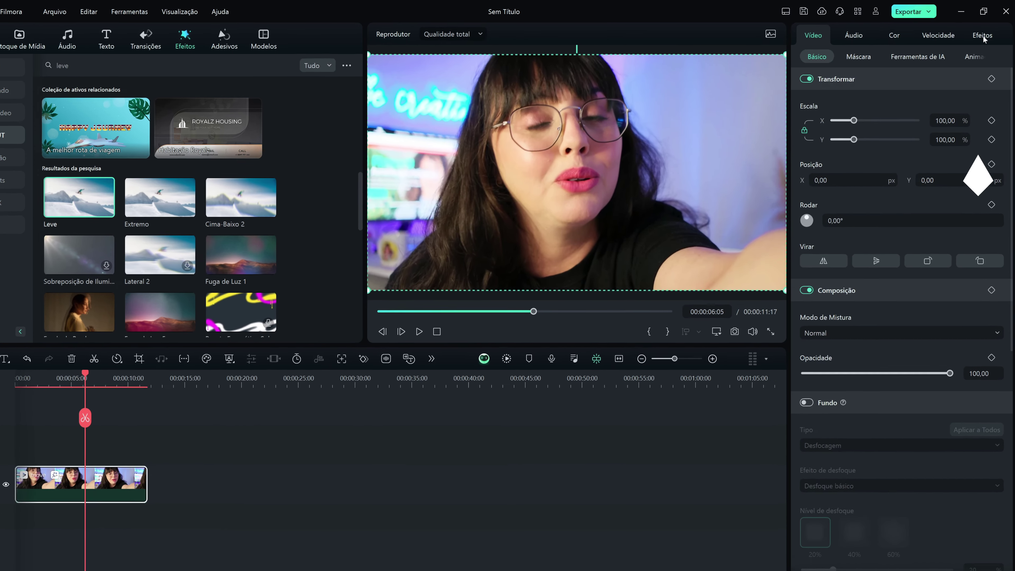
{"action": "left_click", "coordinate": [975, 35]}
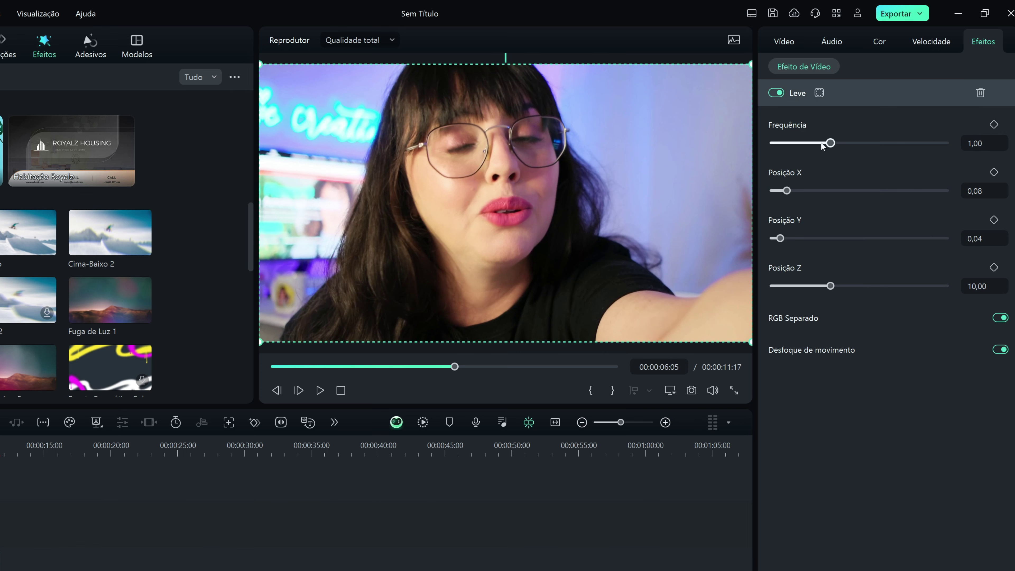
{"action": "left_click_drag", "start_coordinate": [822, 144], "coordinate": [802, 152]}
{"action": "left_click_drag", "start_coordinate": [791, 192], "coordinate": [837, 192]}
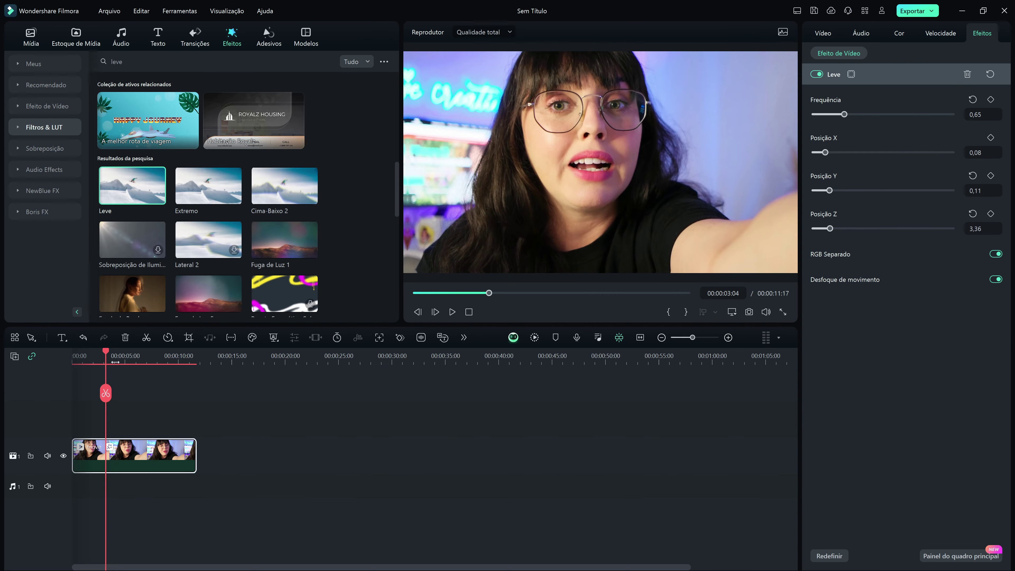